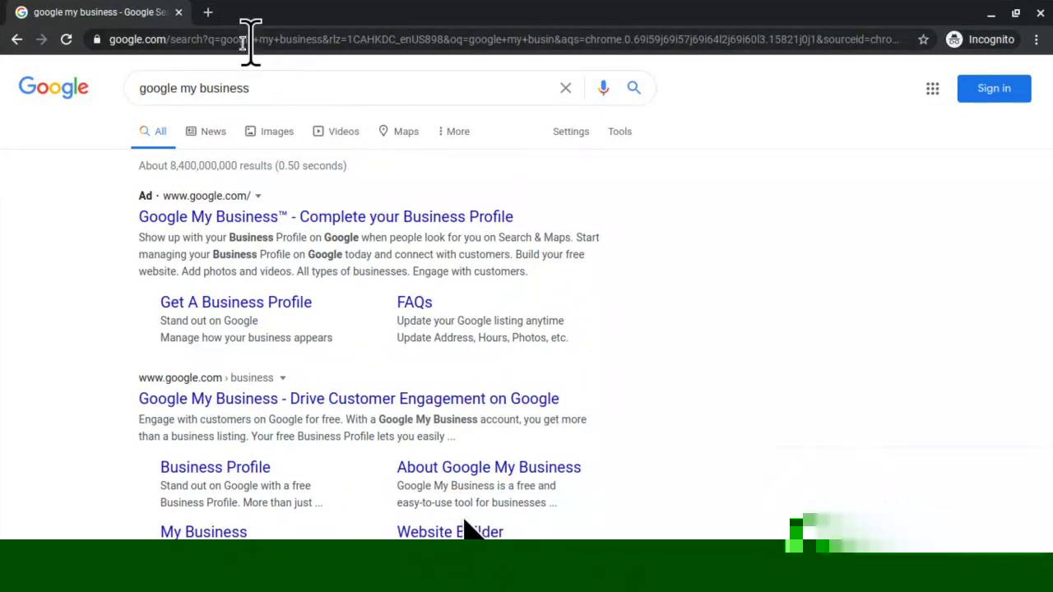
- Open a new blank tab beside the 'google my business' search results
left_click(209, 13)
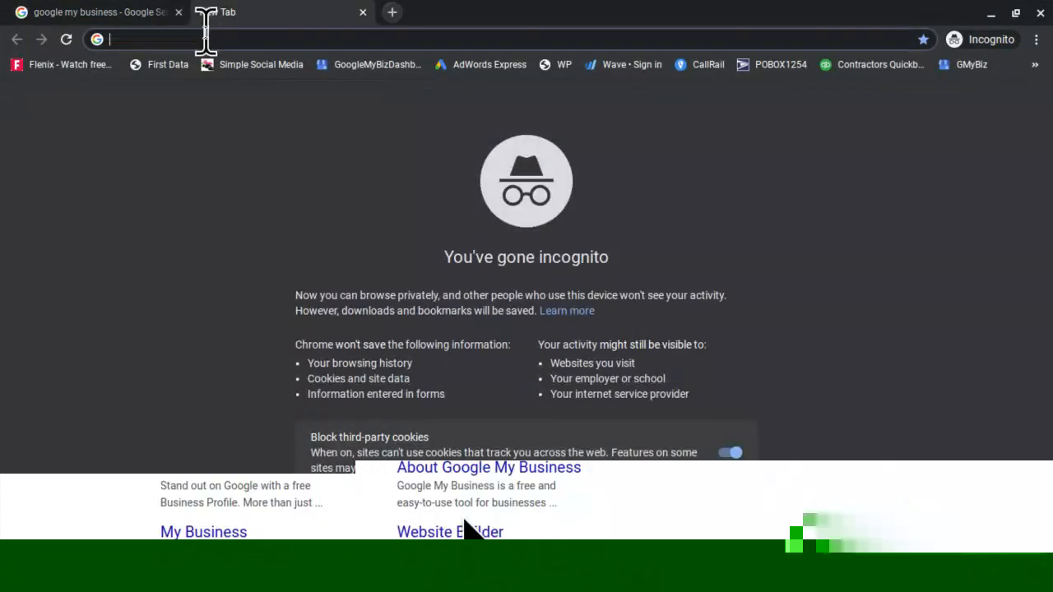
- From the Google home page, search 'mobile notary near me' using the autocomplete suggestion
type("google")
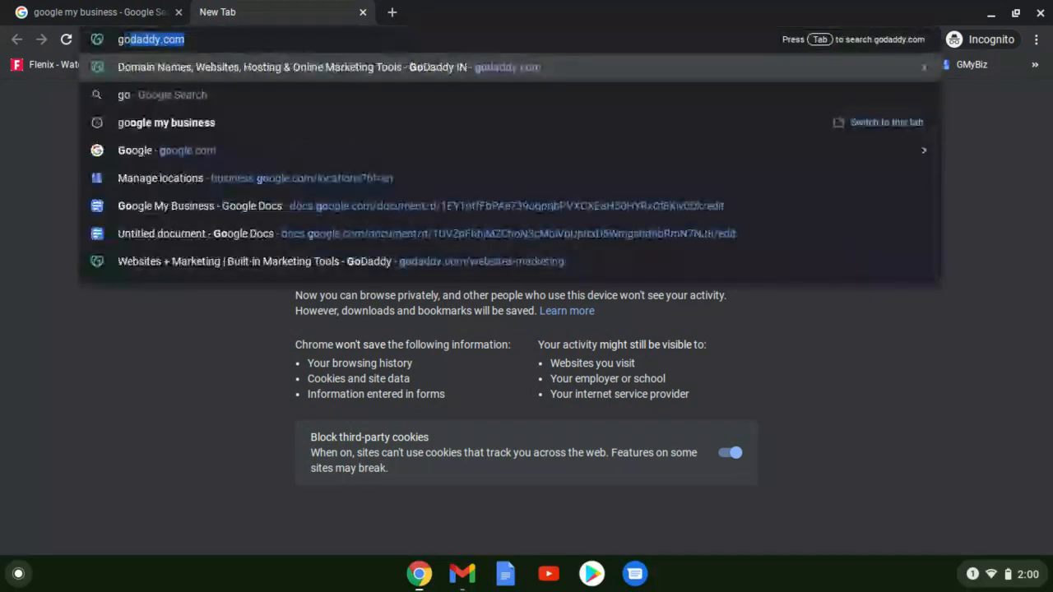
key("Return")
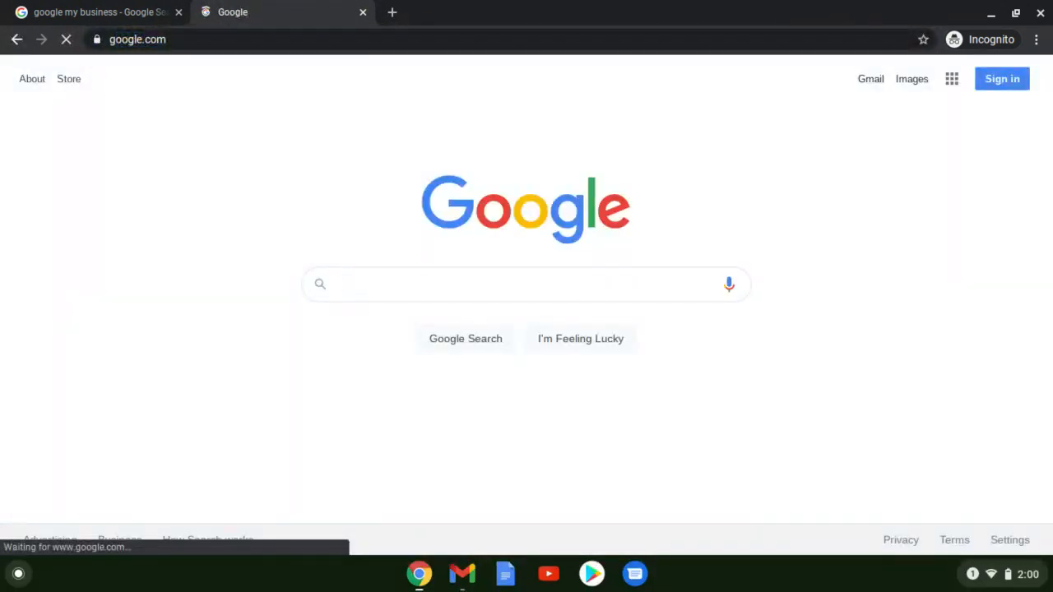
left_click(362, 284)
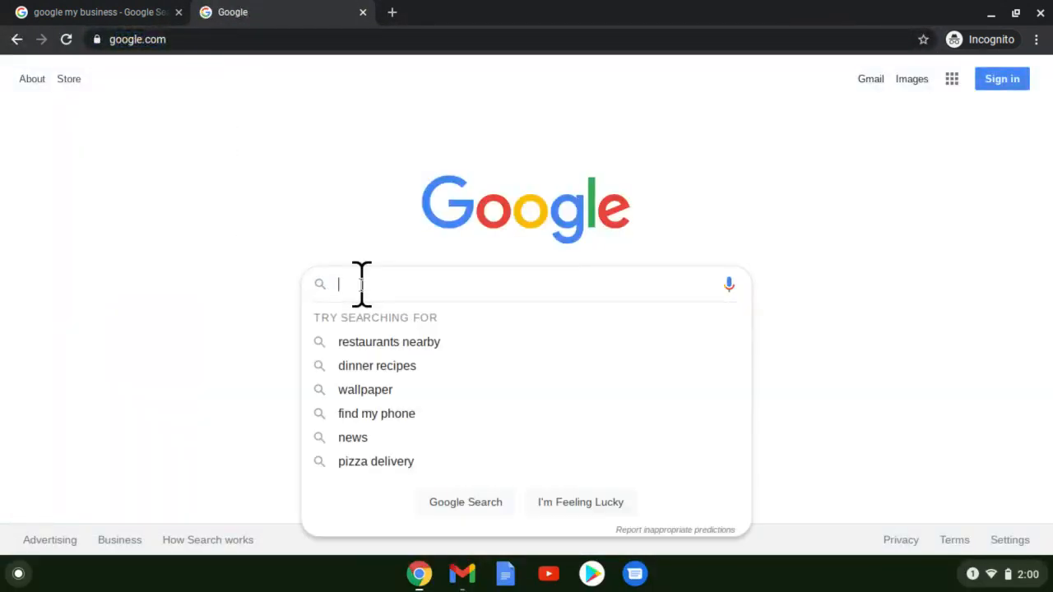
type("mob")
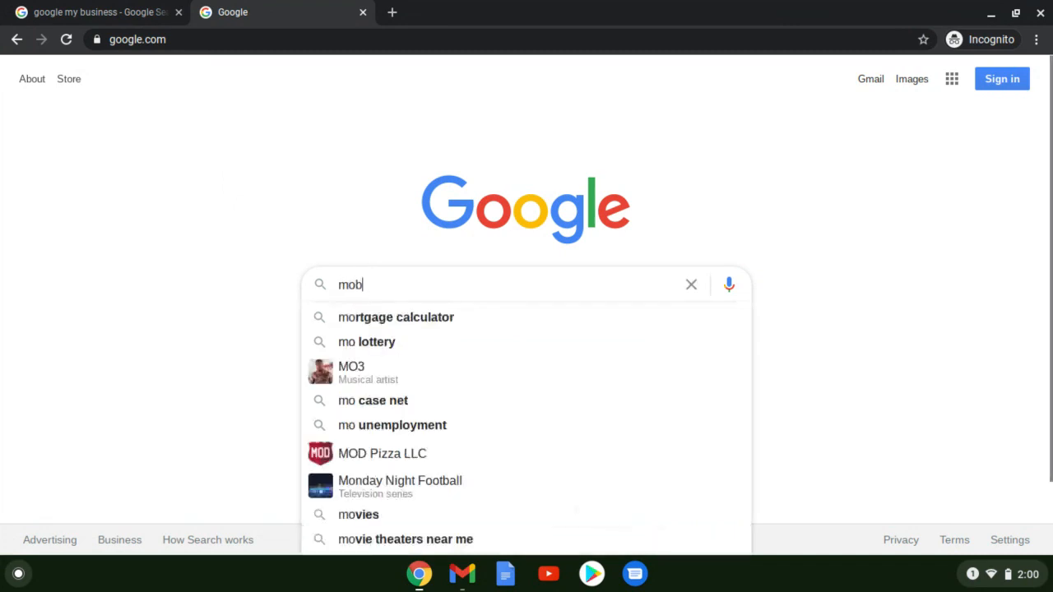
type("ile notary")
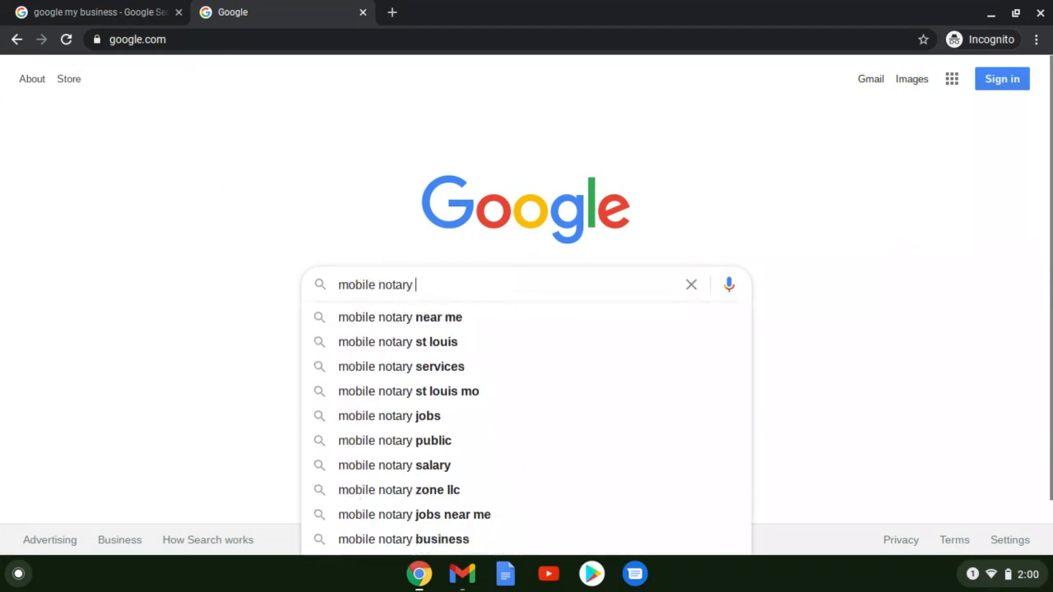
key("Down")
key("Return")
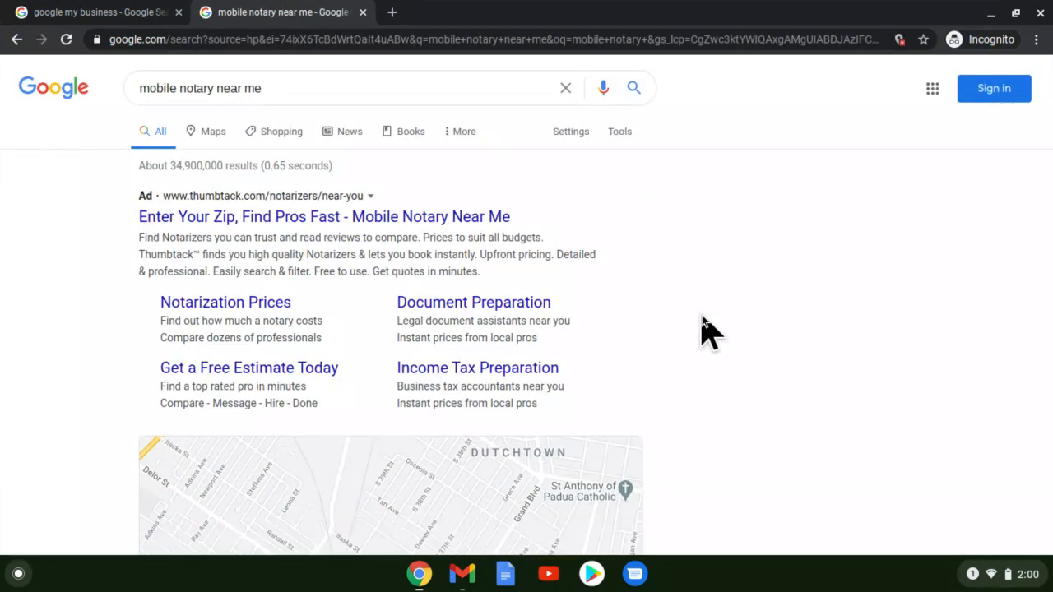
- Scroll down the results to the Dutchtown map and the local mobile notary listings
scroll(703, 323, "down", 1)
scroll(702, 317, "down", 1)
scroll(699, 321, "up", 2)
scroll(737, 309, "down", 1)
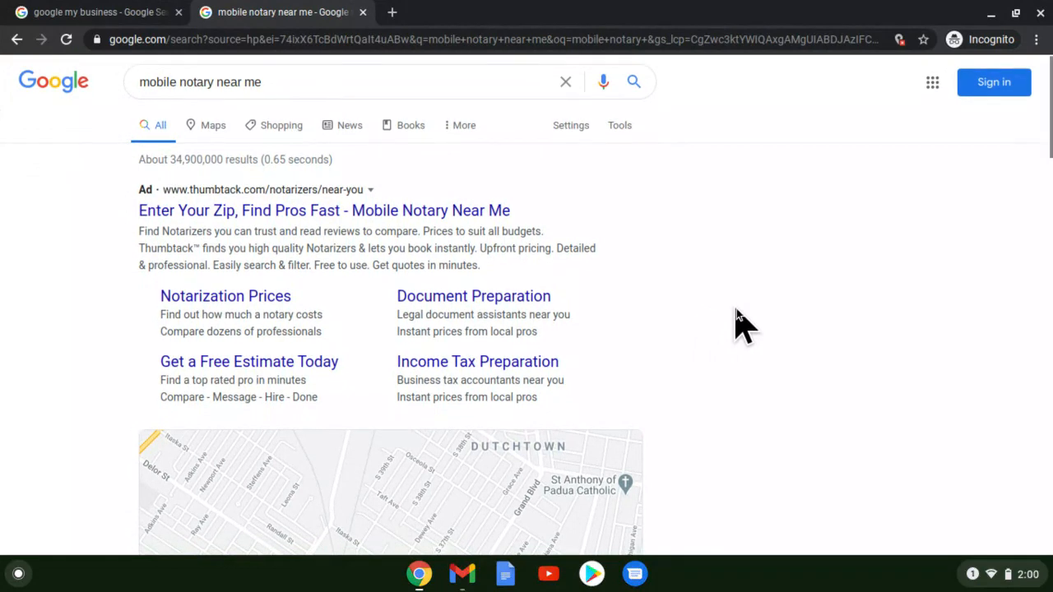
scroll(737, 310, "down", 3)
scroll(737, 311, "down", 1)
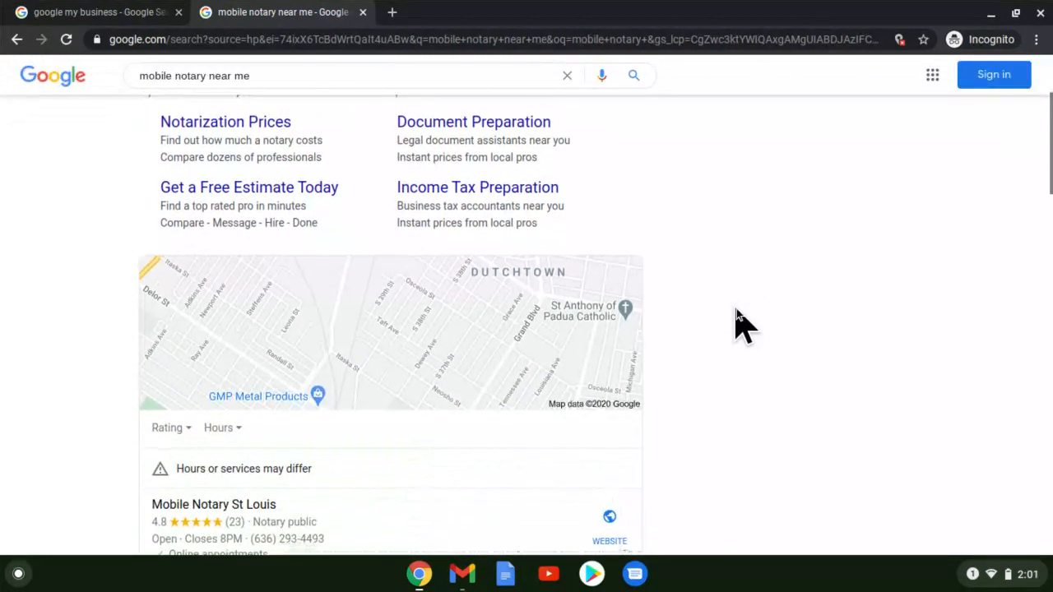
scroll(736, 311, "up", 4)
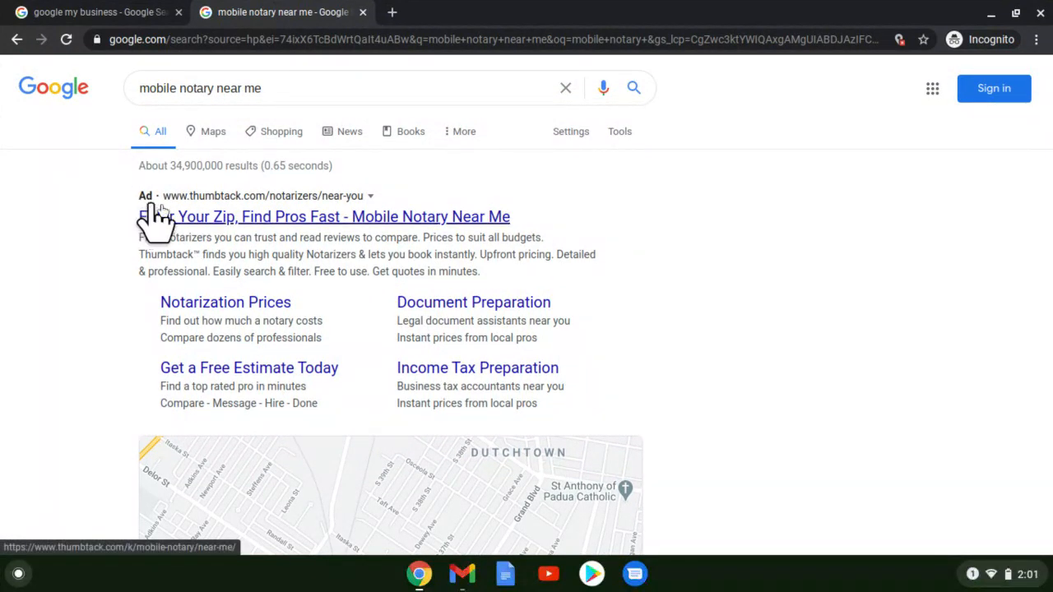
scroll(877, 371, "down", 1)
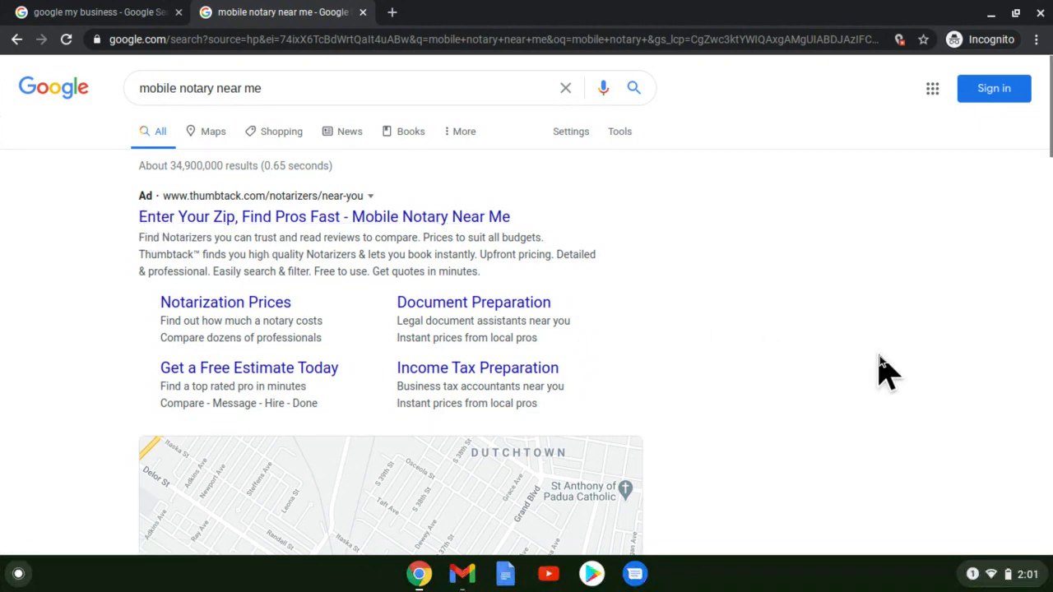
scroll(759, 346, "down", 3)
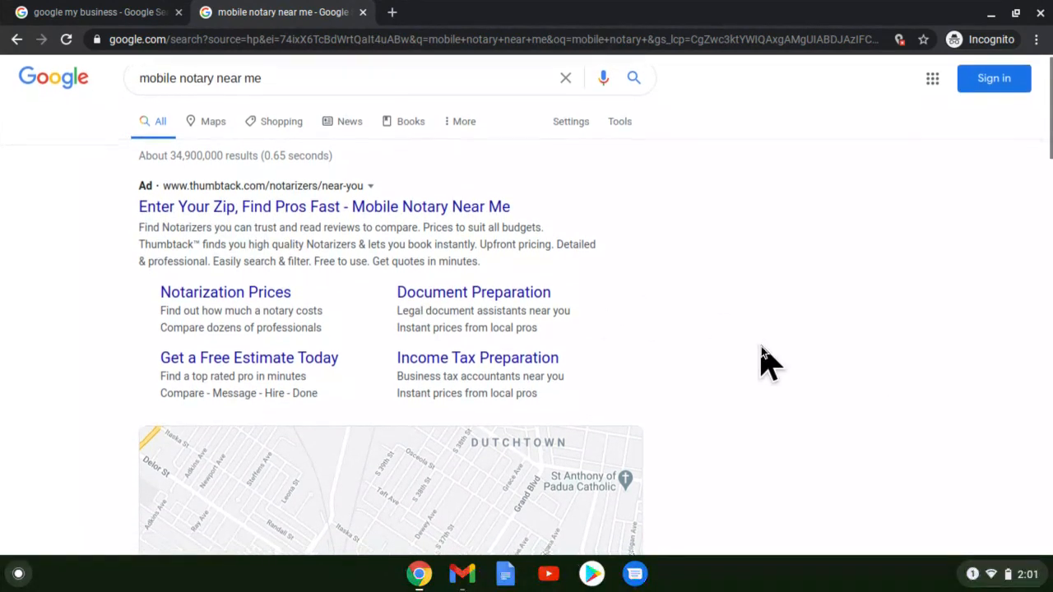
scroll(757, 355, "down", 3)
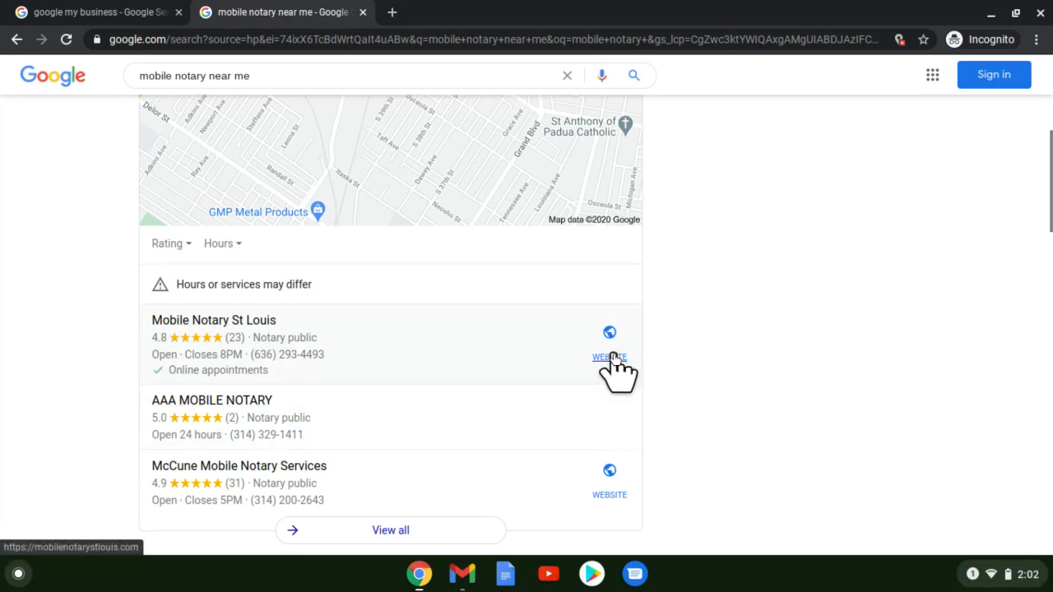
scroll(613, 360, "down", 2)
scroll(613, 361, "down", 1)
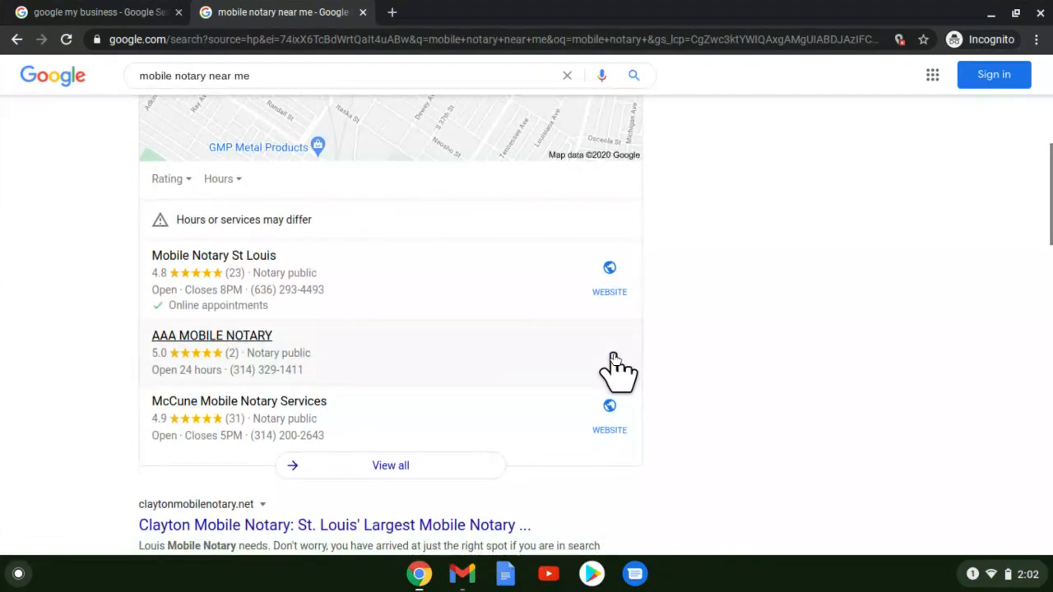
scroll(613, 362, "down", 2)
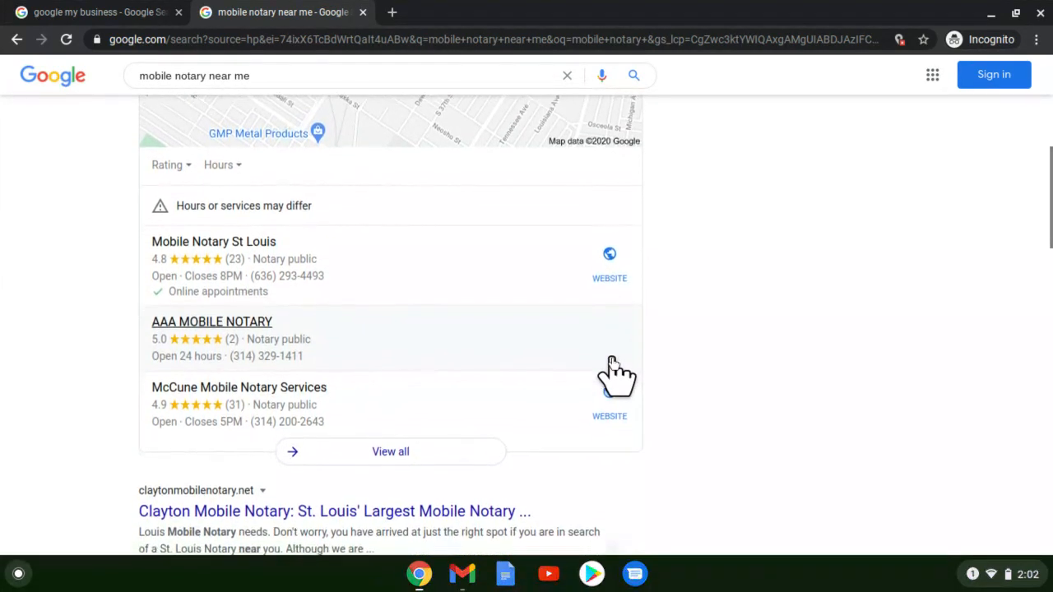
scroll(614, 447, "down", 2)
scroll(335, 501, "down", 2)
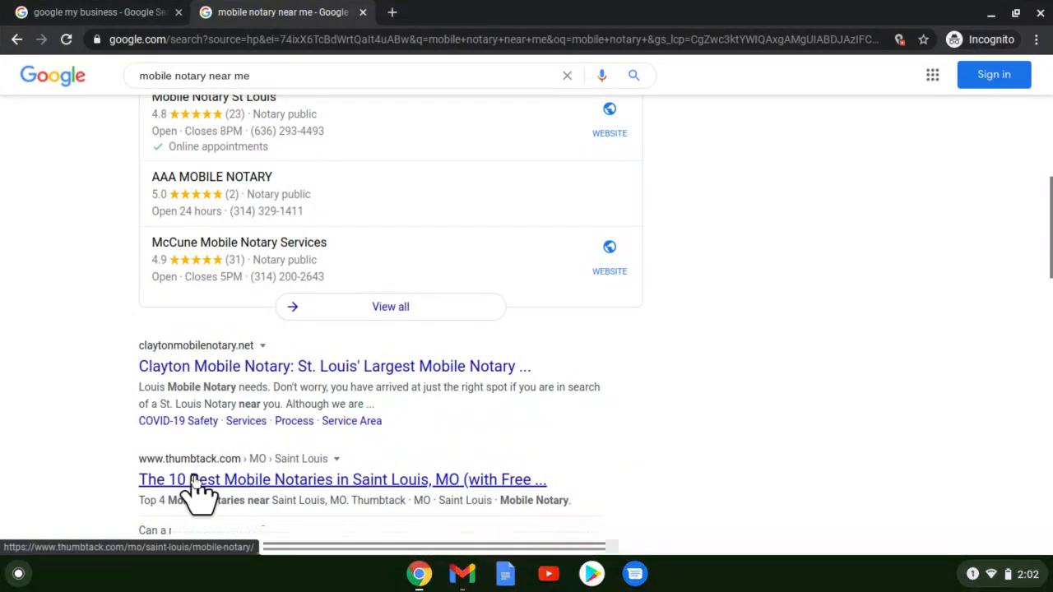
scroll(202, 494, "down", 2)
scroll(194, 476, "down", 4)
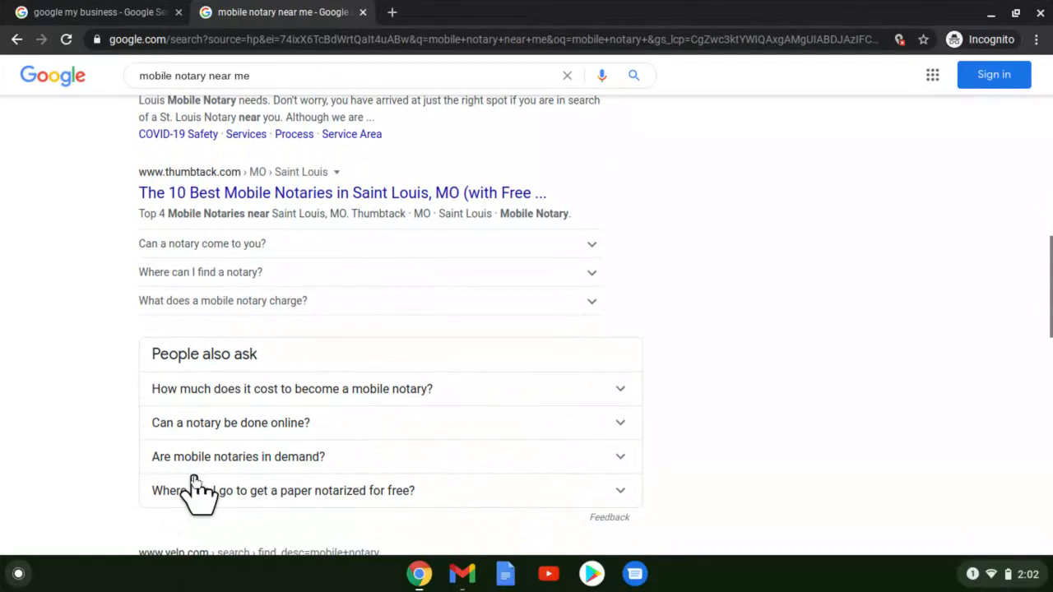
scroll(197, 492, "down", 1)
scroll(195, 480, "down", 3)
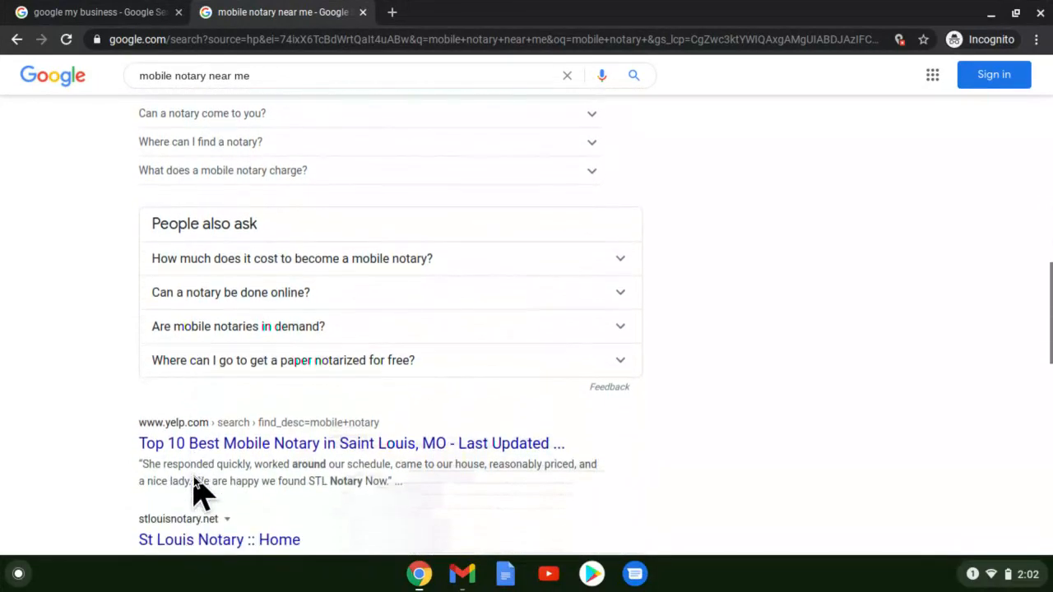
scroll(195, 479, "down", 1)
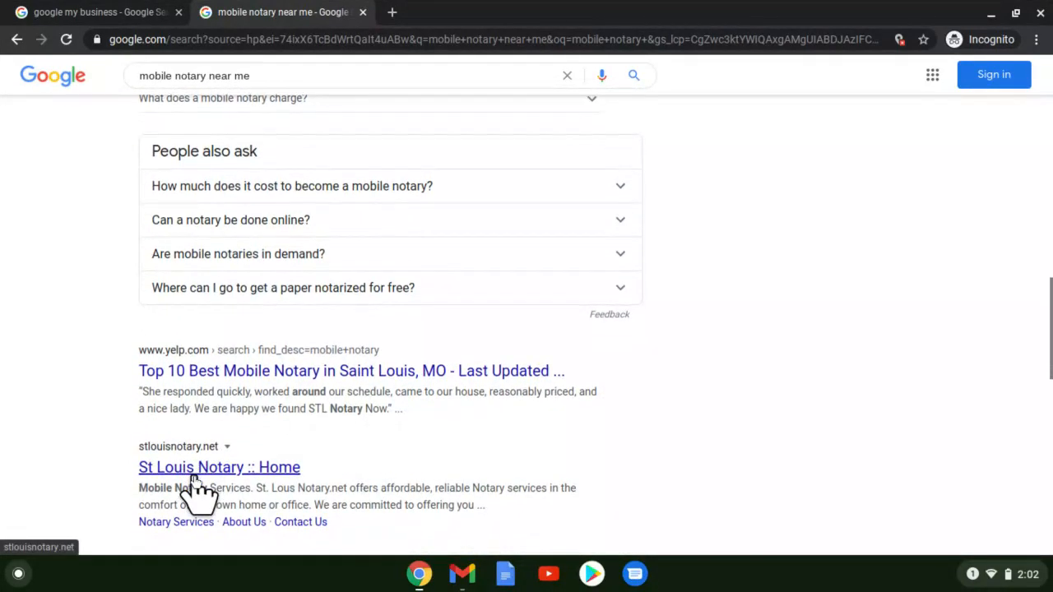
scroll(193, 477, "down", 1)
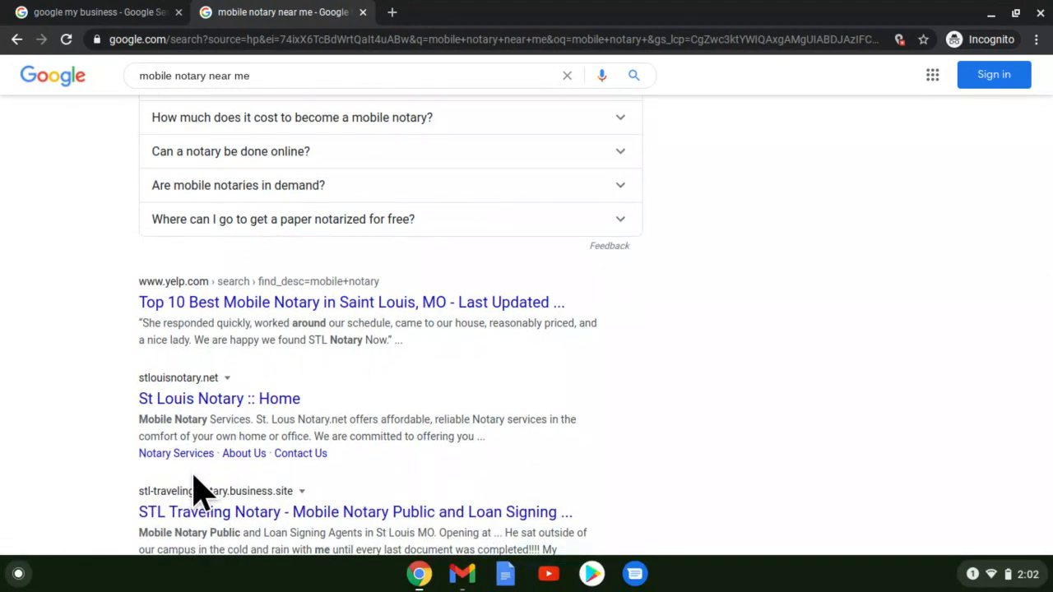
scroll(193, 477, "up", 4)
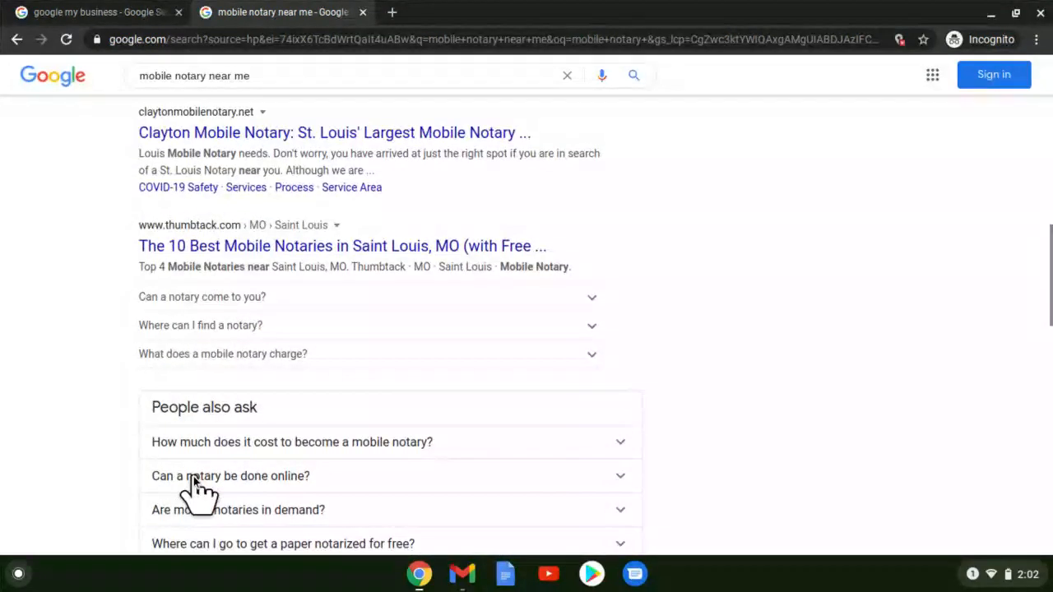
scroll(194, 476, "up", 3)
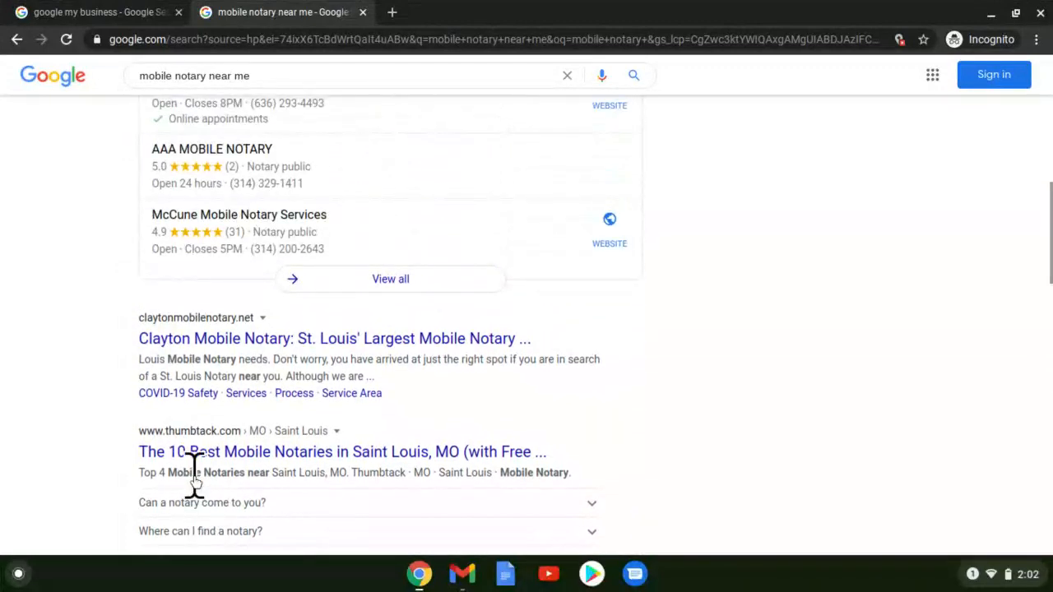
scroll(193, 477, "up", 4)
scroll(195, 481, "up", 1)
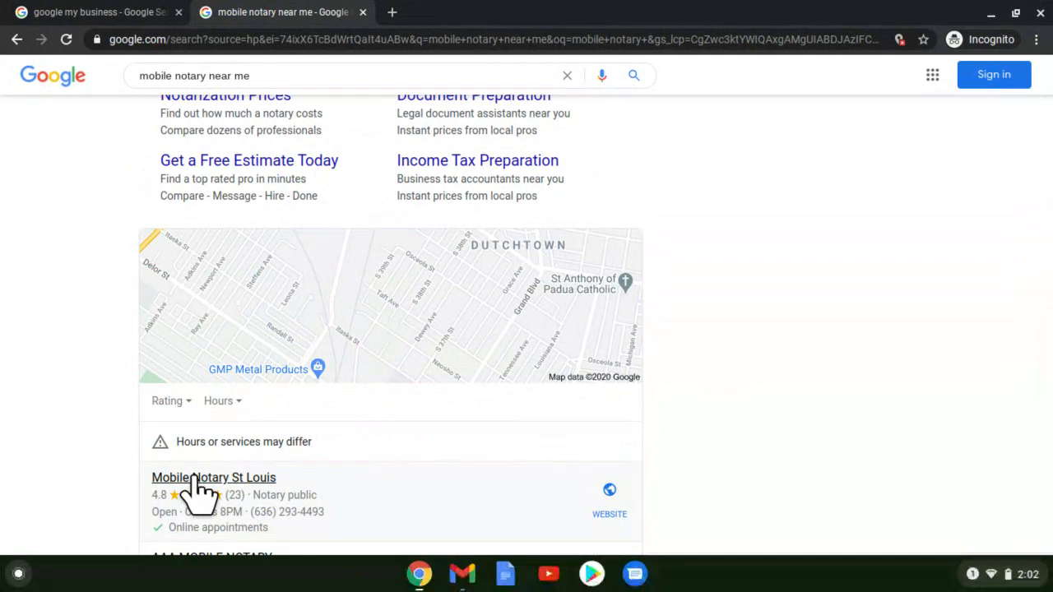
- In the first tab, go through 'Get A Business Profile' and Manage now to the sign-in page
left_click(126, 19)
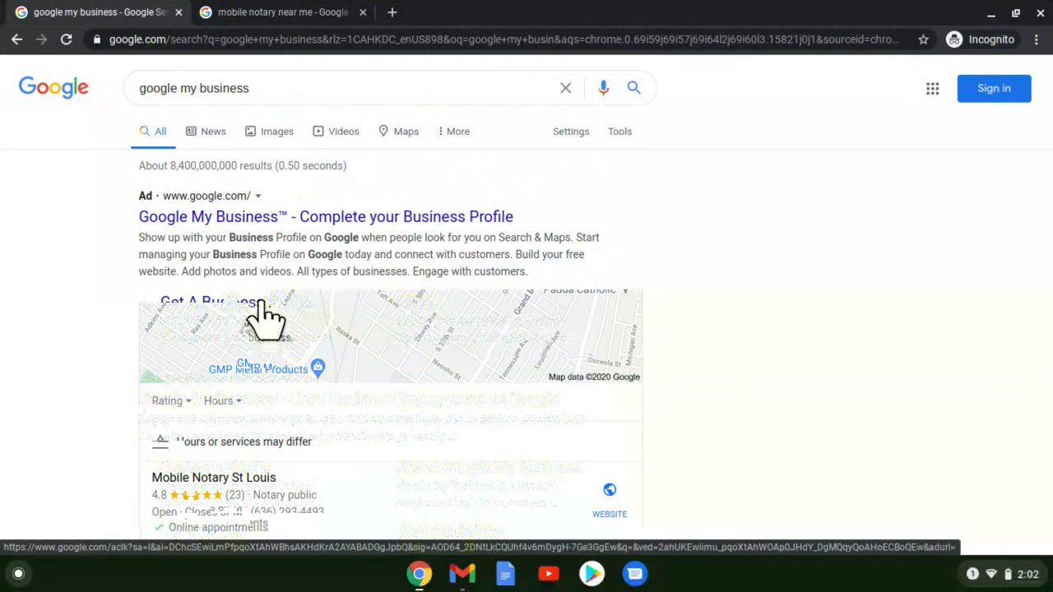
left_click(263, 306)
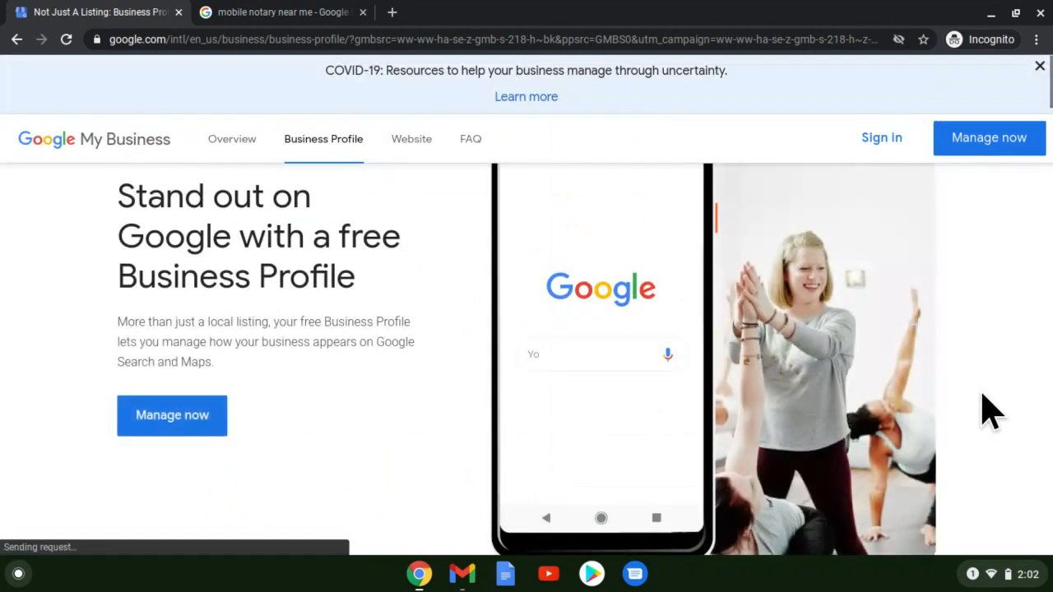
left_click(143, 417)
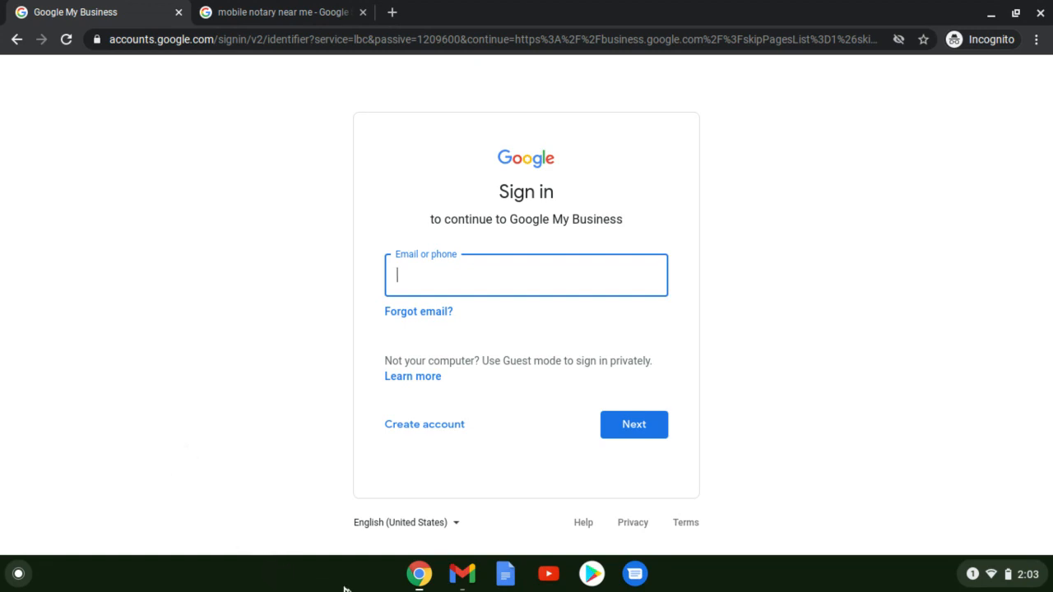
left_click(420, 580)
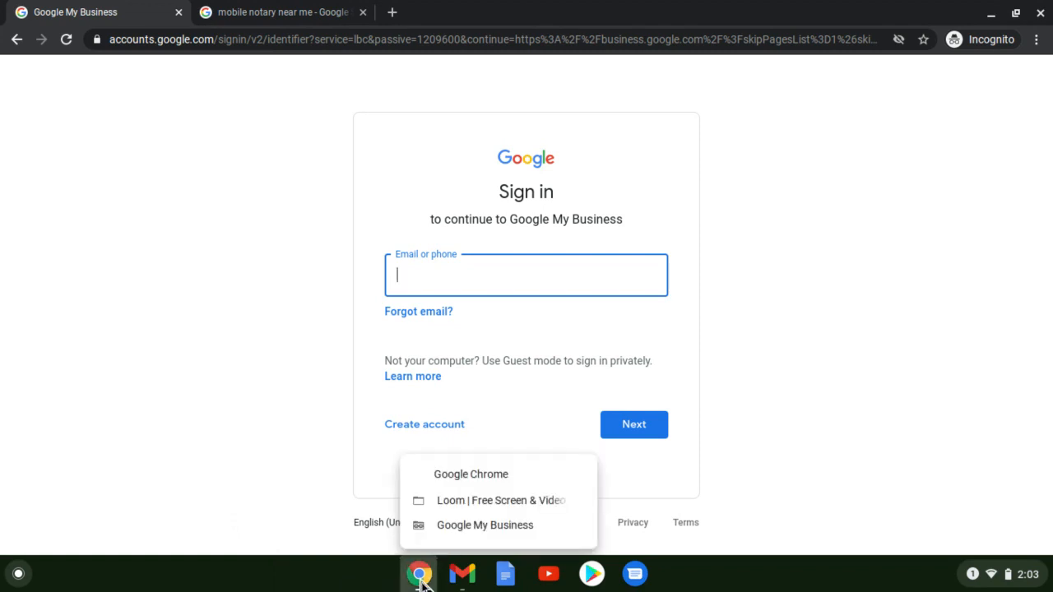
- Search for 'Dutchtown Neighborhood Notary' in the find-your-business box and dismiss the suggestions
left_click(442, 505)
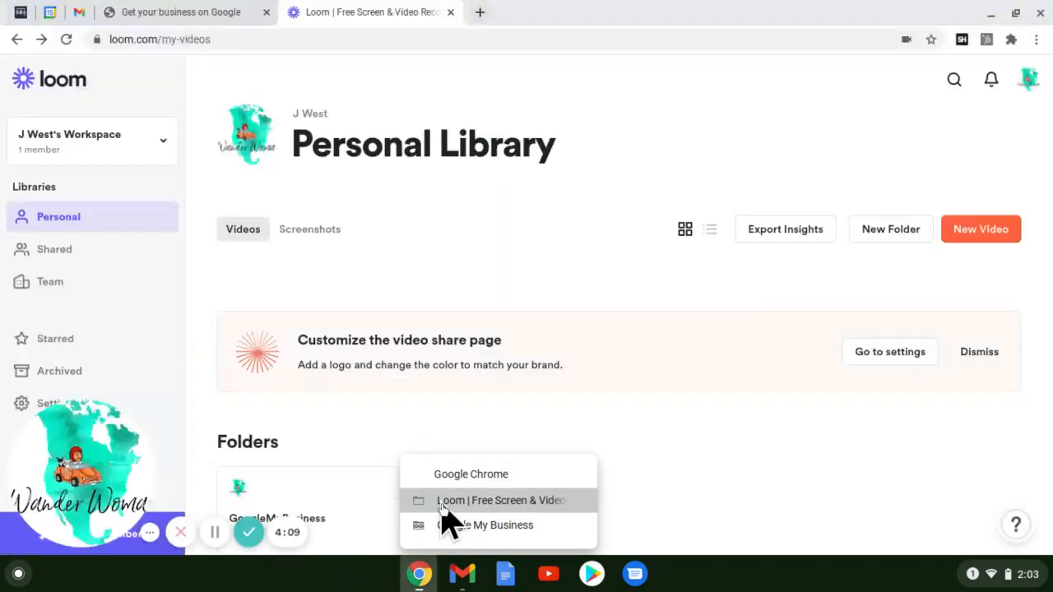
left_click(177, 15)
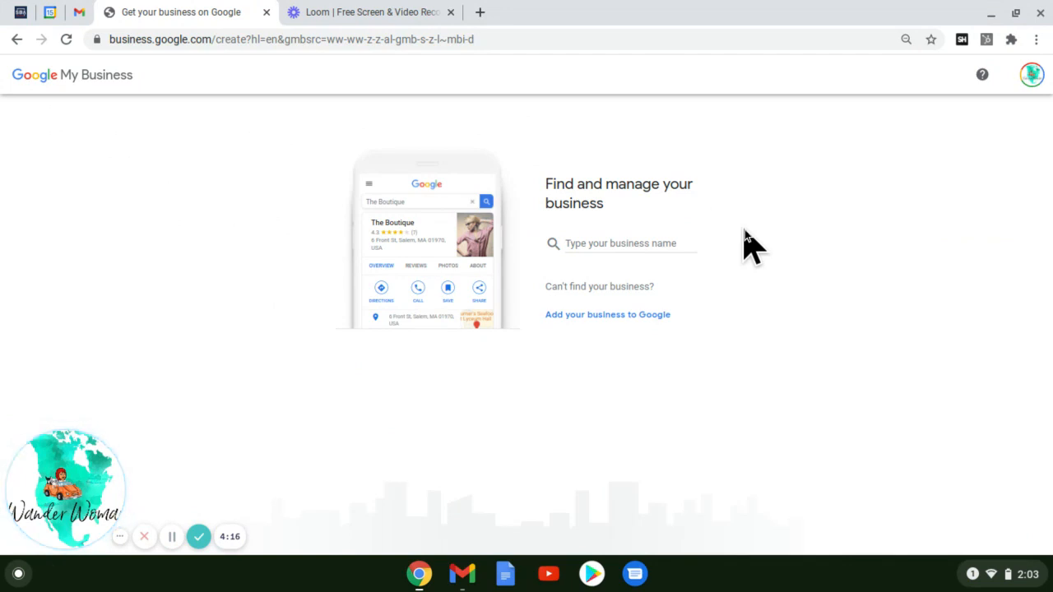
left_click(643, 240)
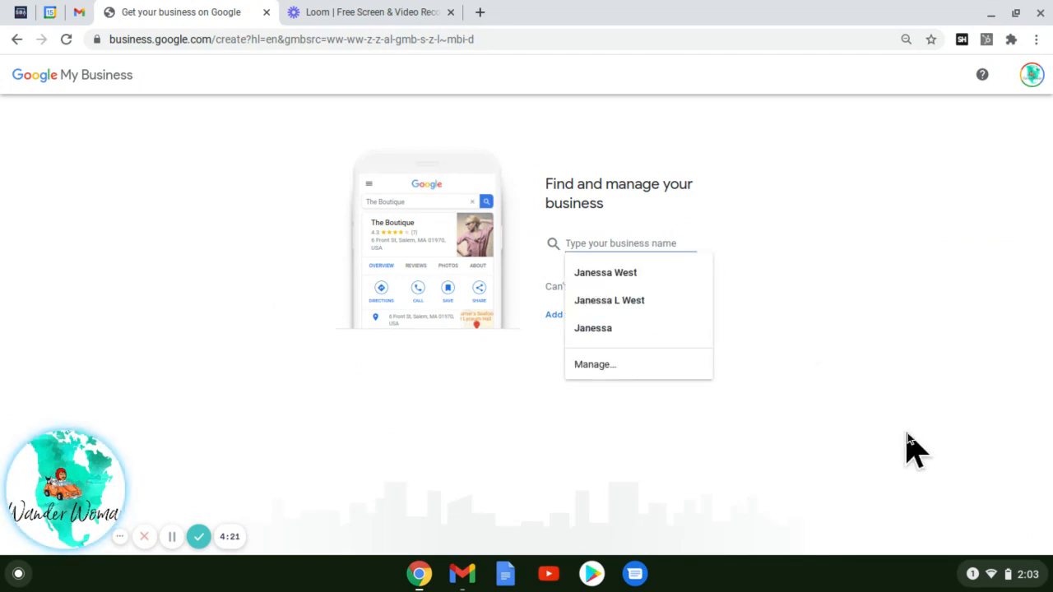
type("Dut")
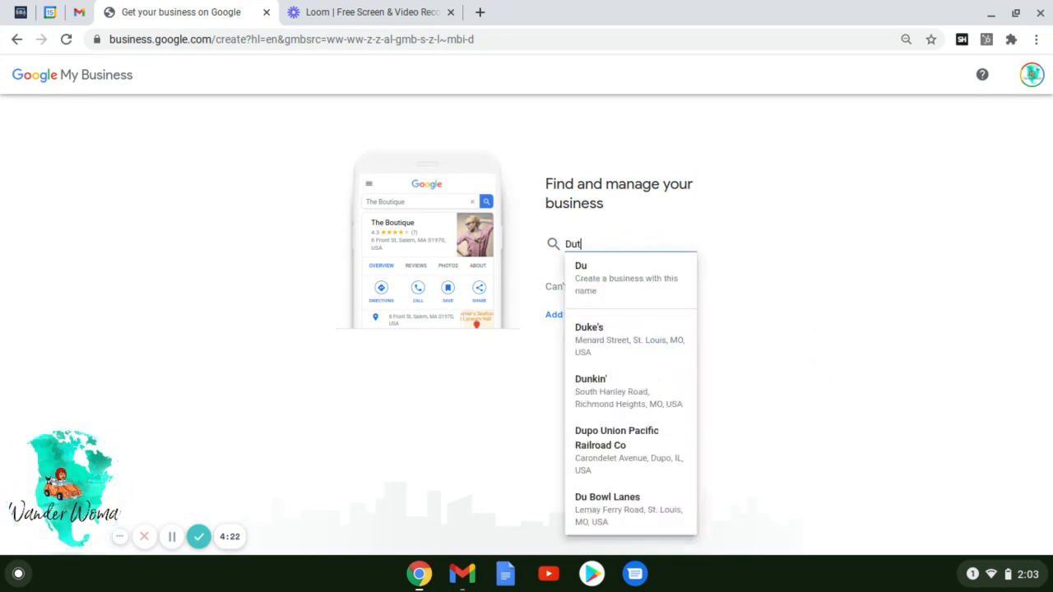
type("chtown ")
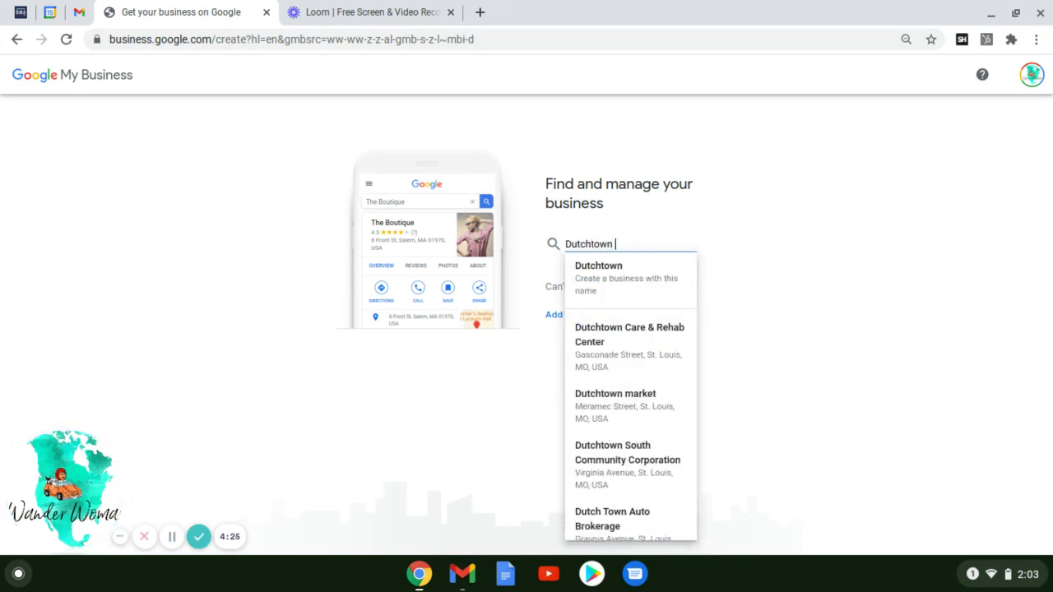
type("Neighbor")
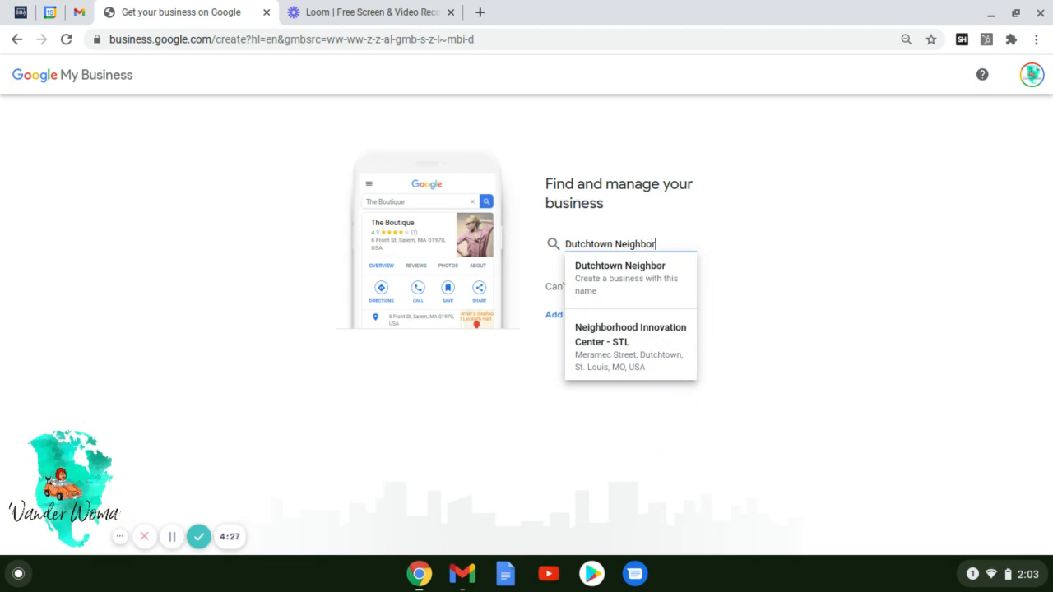
type("hood Notary")
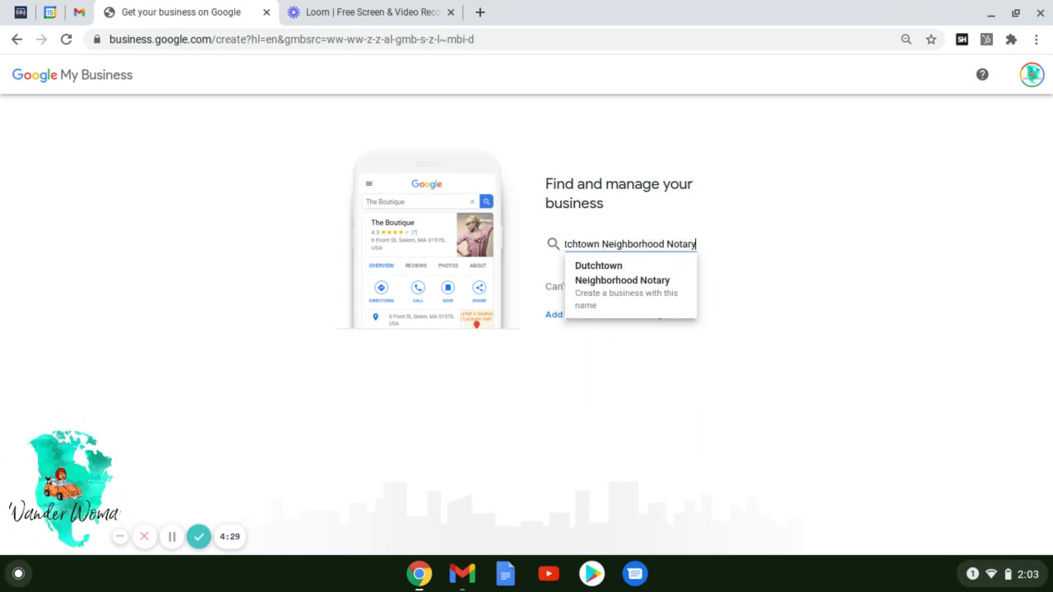
left_click(860, 489)
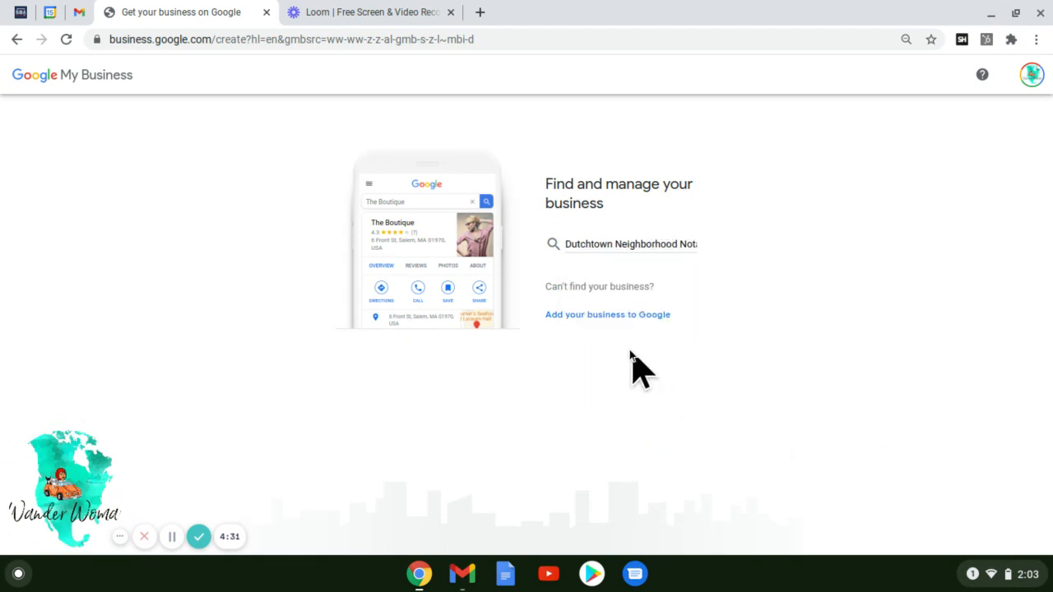
- Add a new business to Google named 'Dutchtown Mobile Notary' and continue
left_click(599, 313)
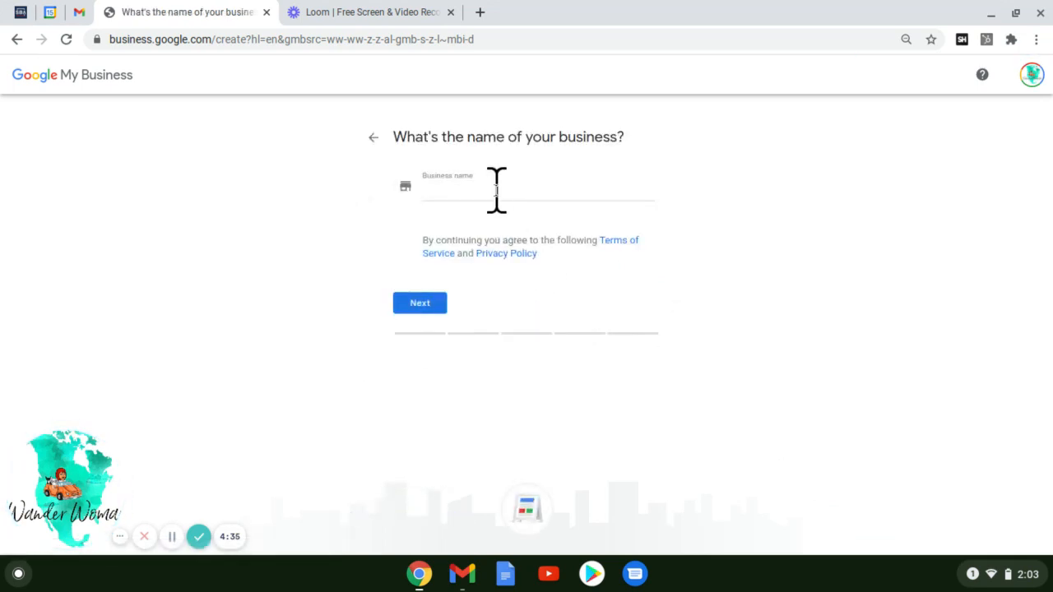
left_click(496, 190)
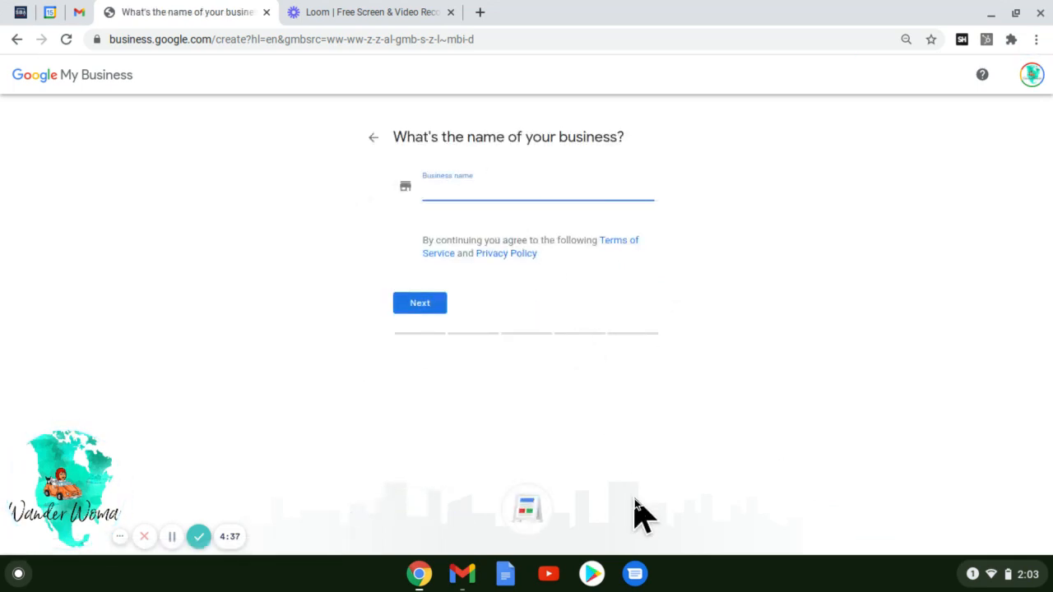
type("Dutc")
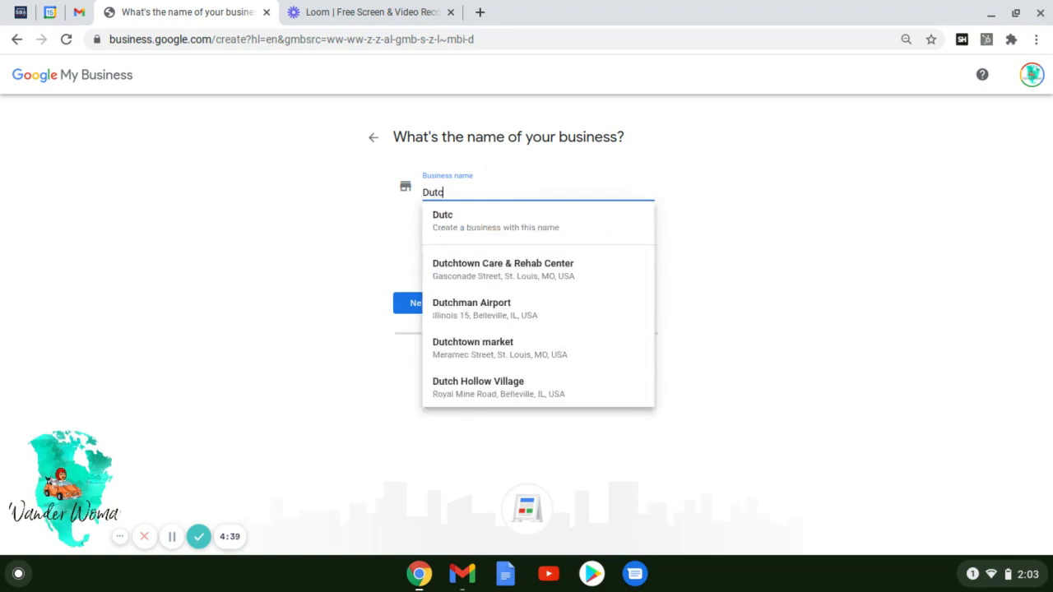
type("htown Mob")
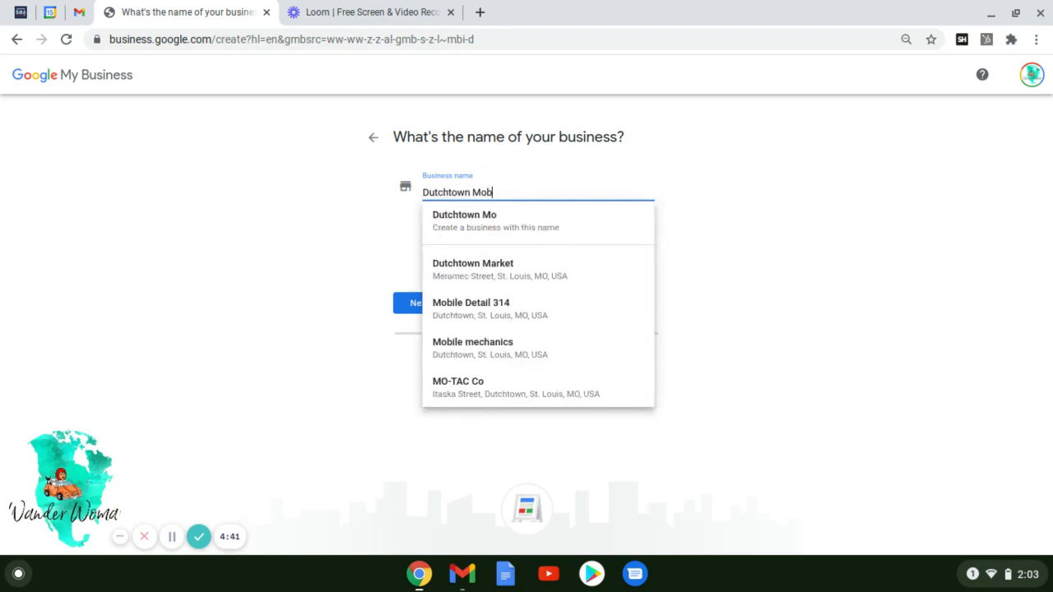
type("ile Notary")
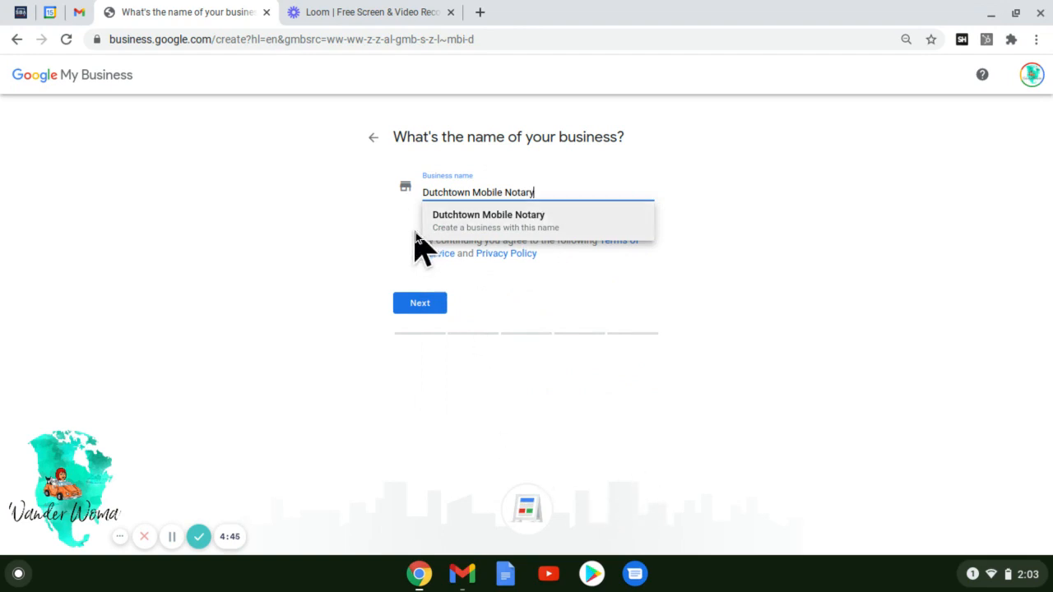
left_click(456, 234)
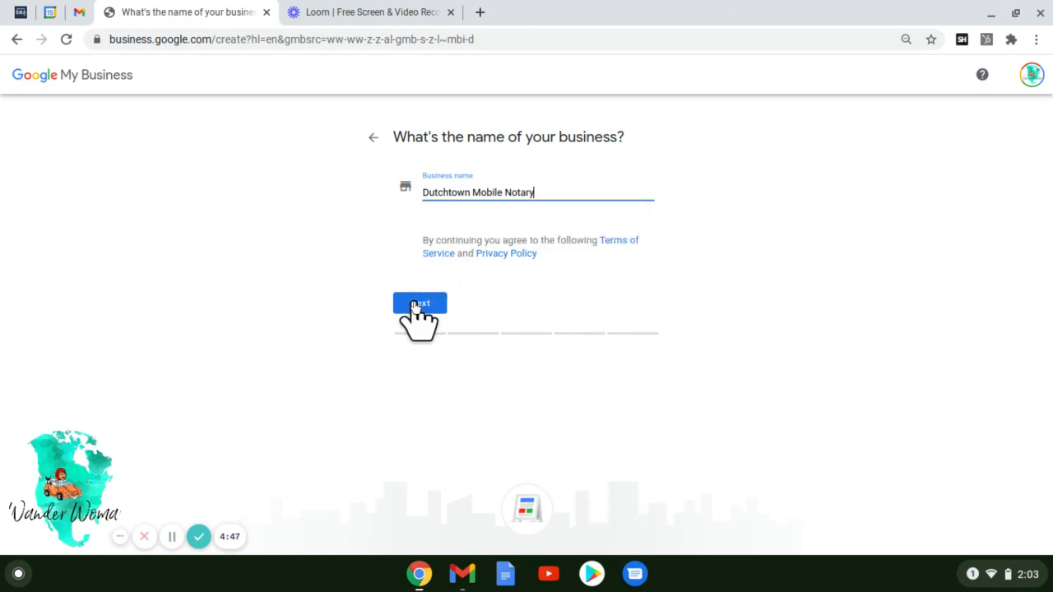
left_click(415, 307)
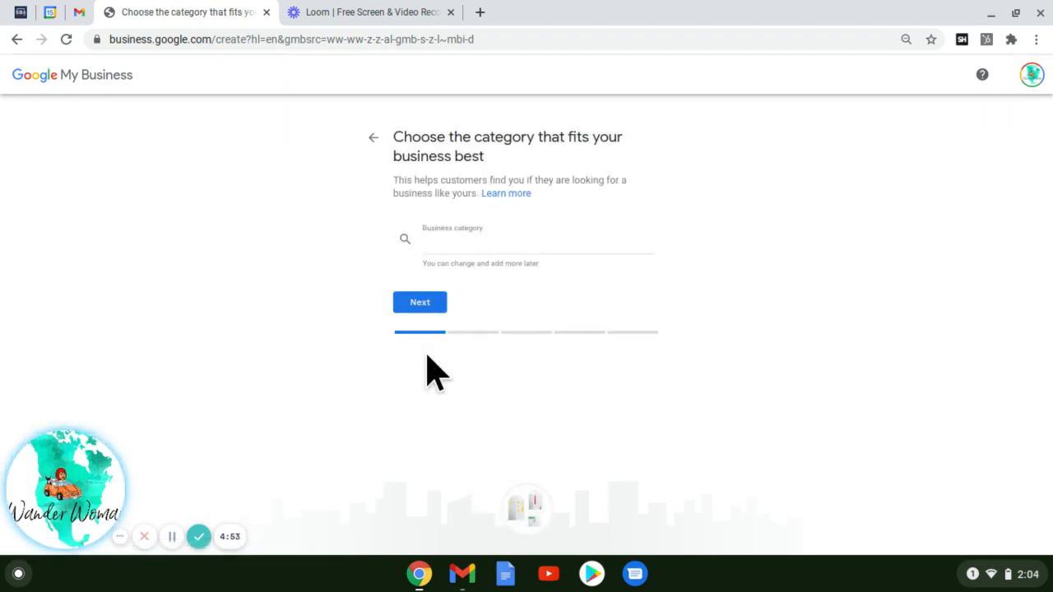
- Choose 'Notary public' as the business category and continue
left_click(482, 240)
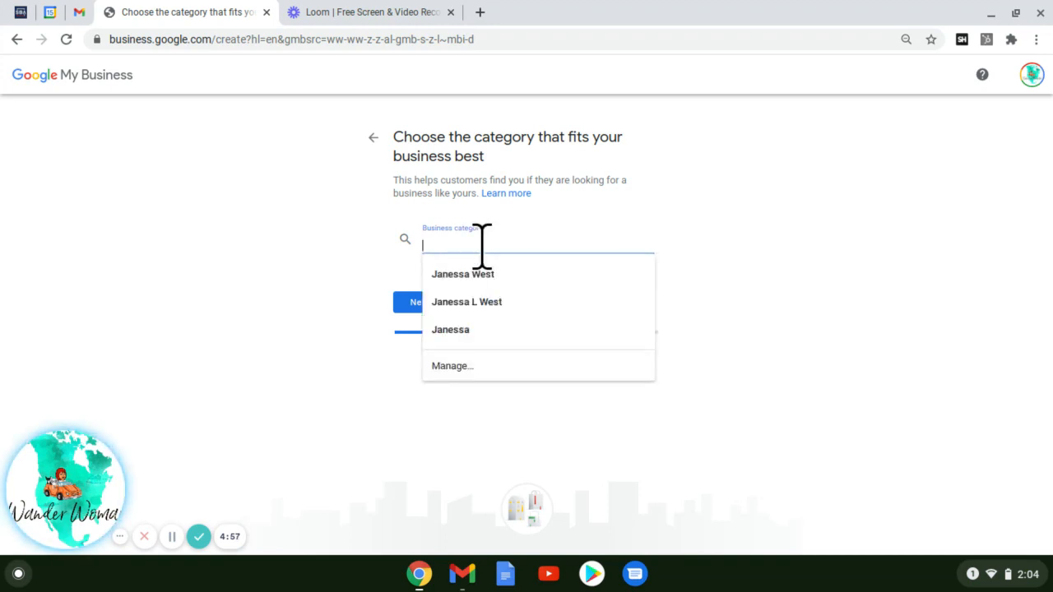
type("NOtary")
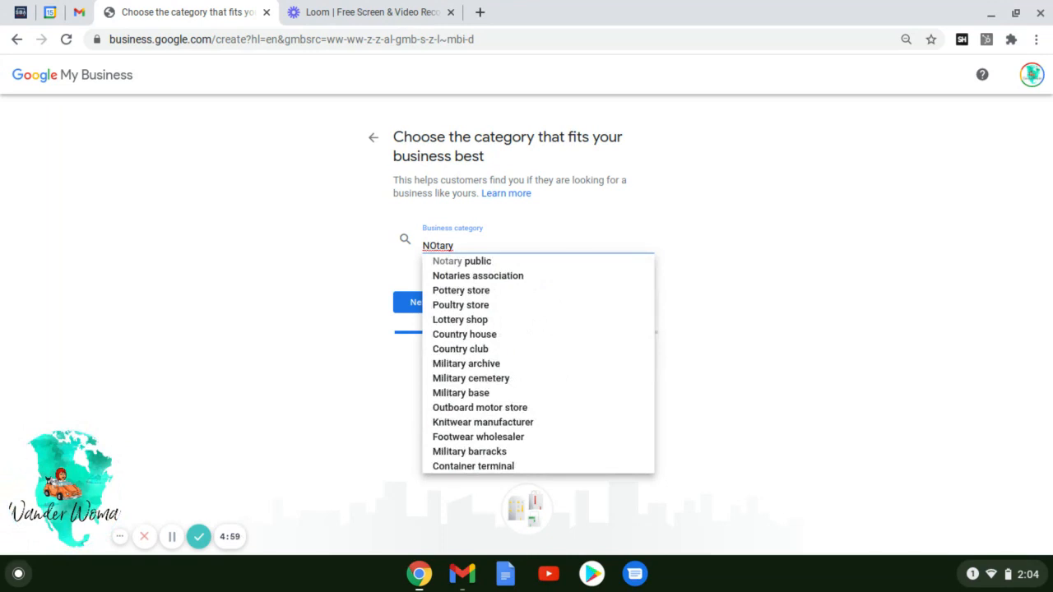
left_click(455, 263)
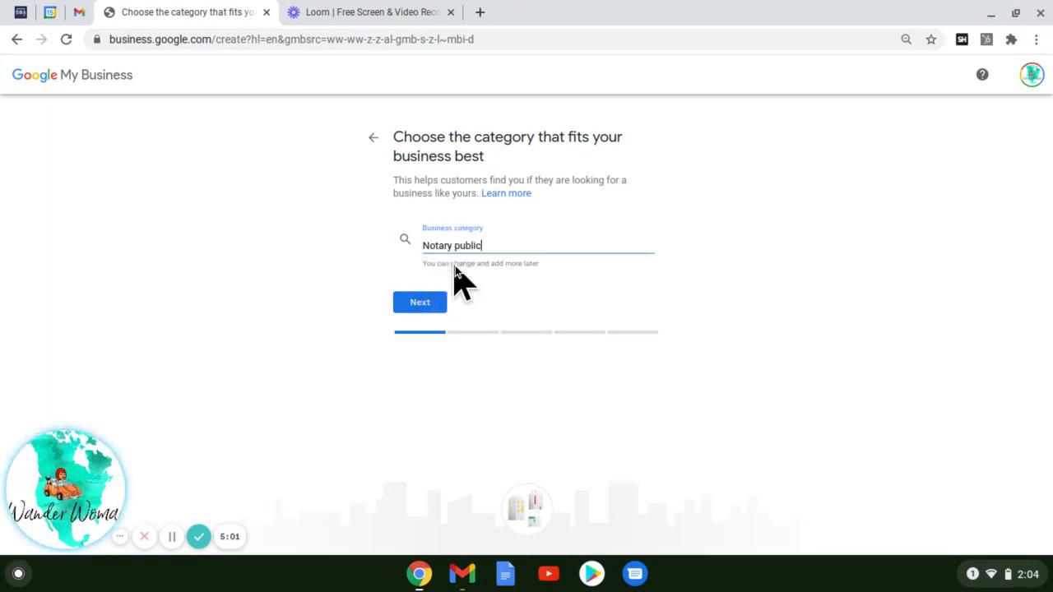
left_click(418, 304)
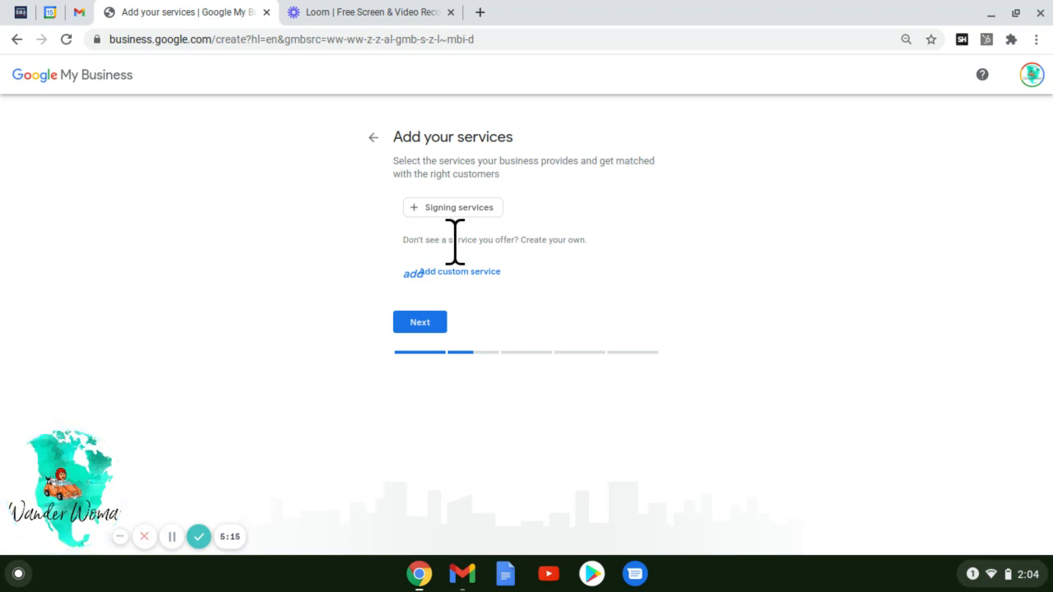
- Enter custom services Notary, Loan Signing Agent, Traveling Notary and Mobile Notary, fixing the capitalisation typo, and submit
left_click(416, 272)
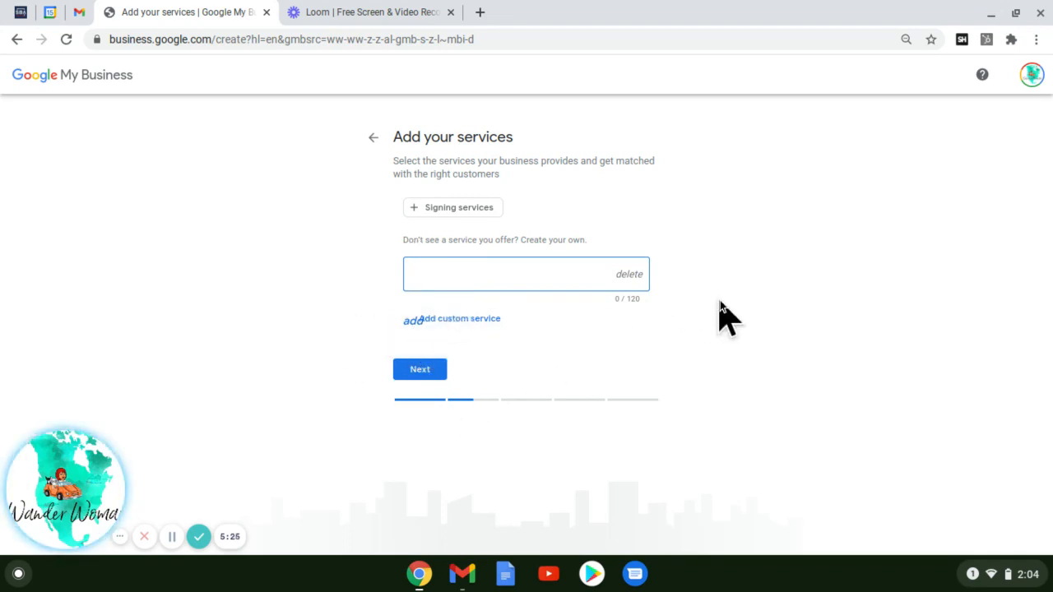
type("Notary")
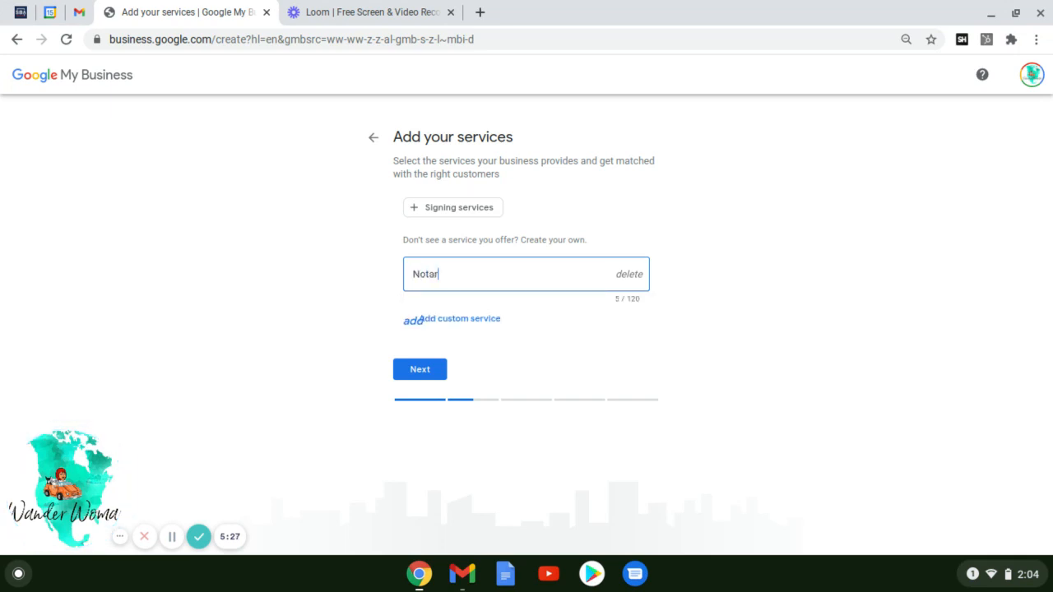
left_click(426, 319)
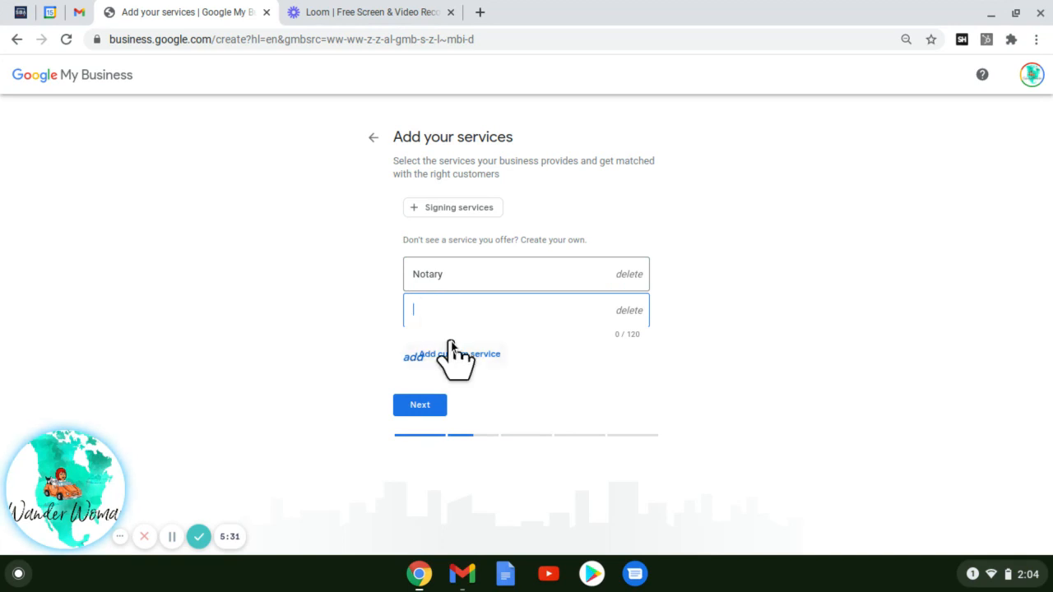
type("Loan Sig")
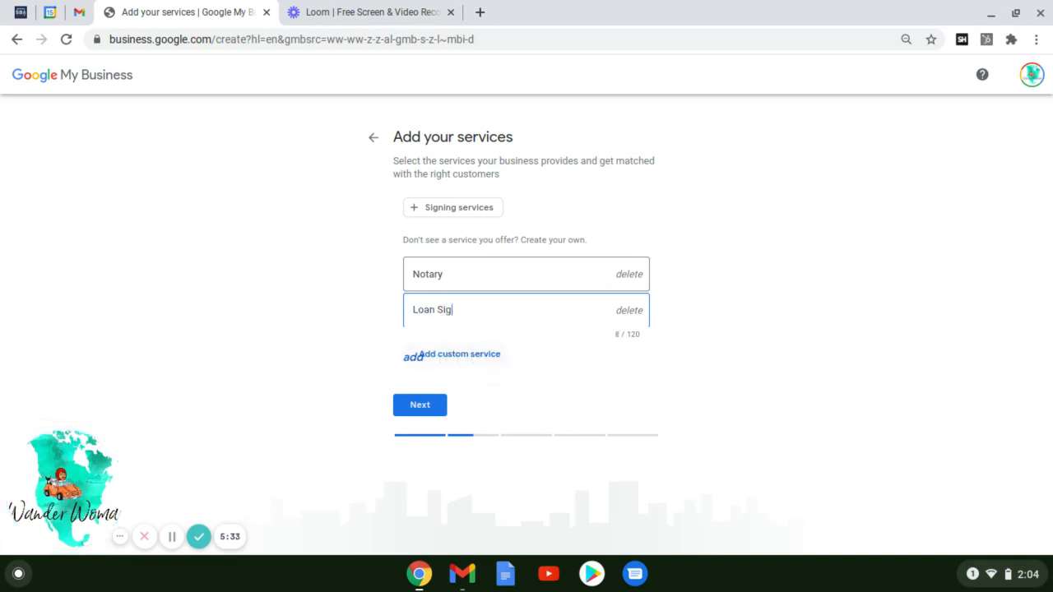
type("ning Agent")
left_click(418, 357)
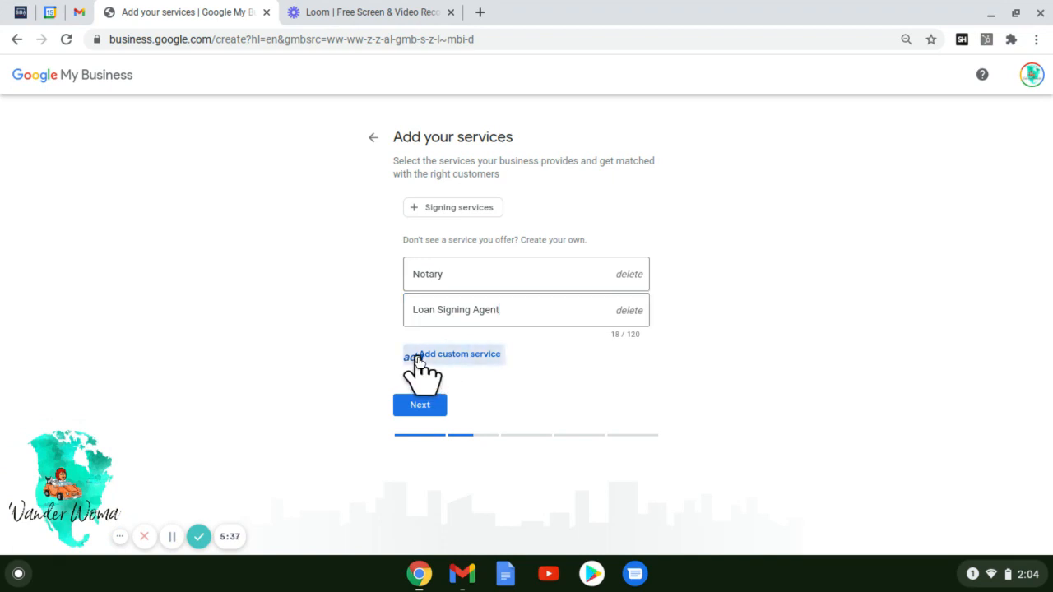
type("Traveling Notary")
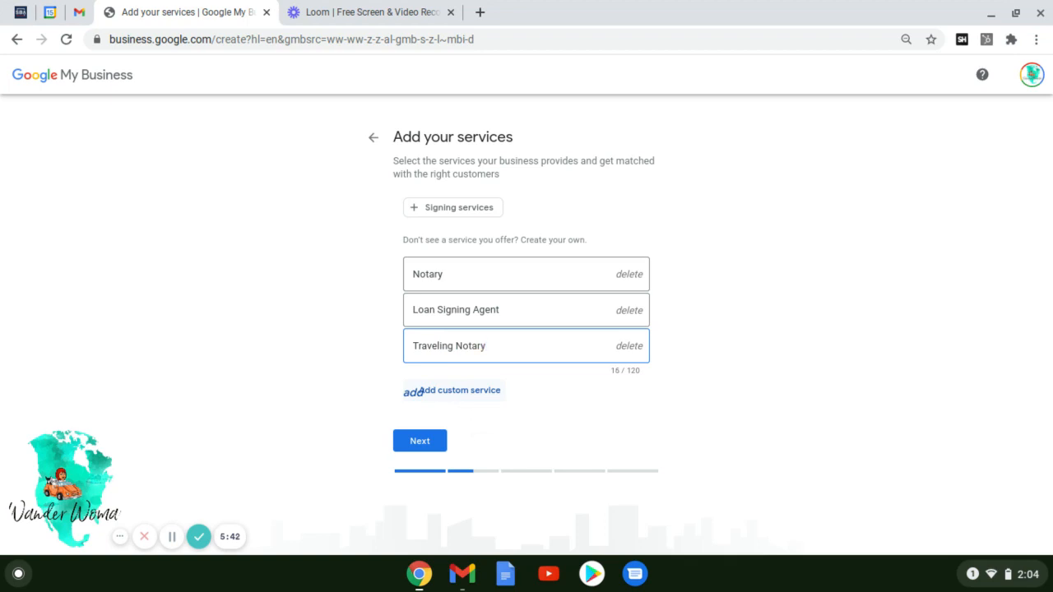
left_click(415, 393)
type("MO")
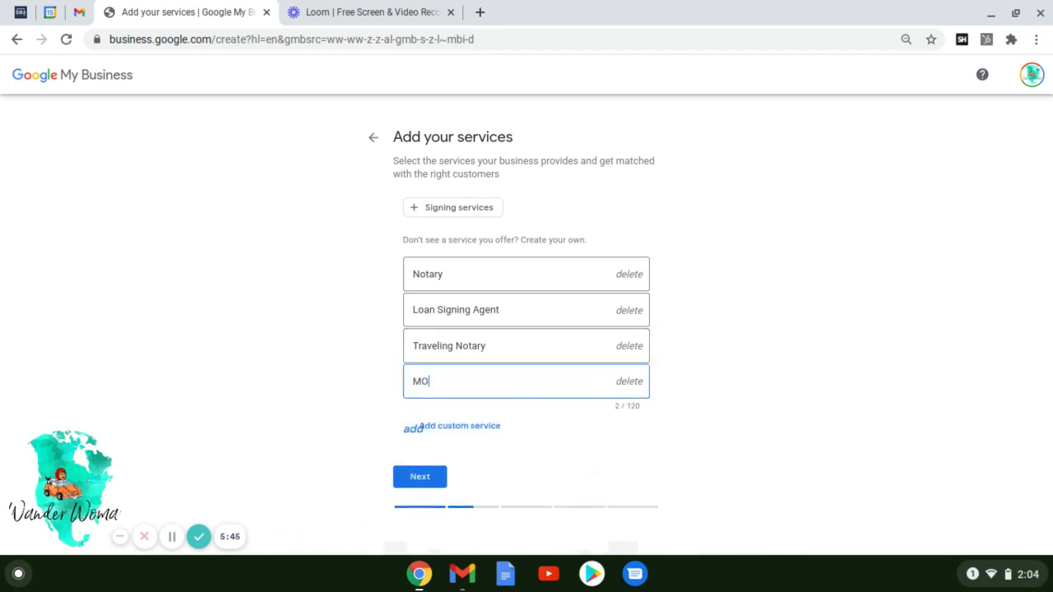
type("bile N")
key("BackSpace")
type("otary")
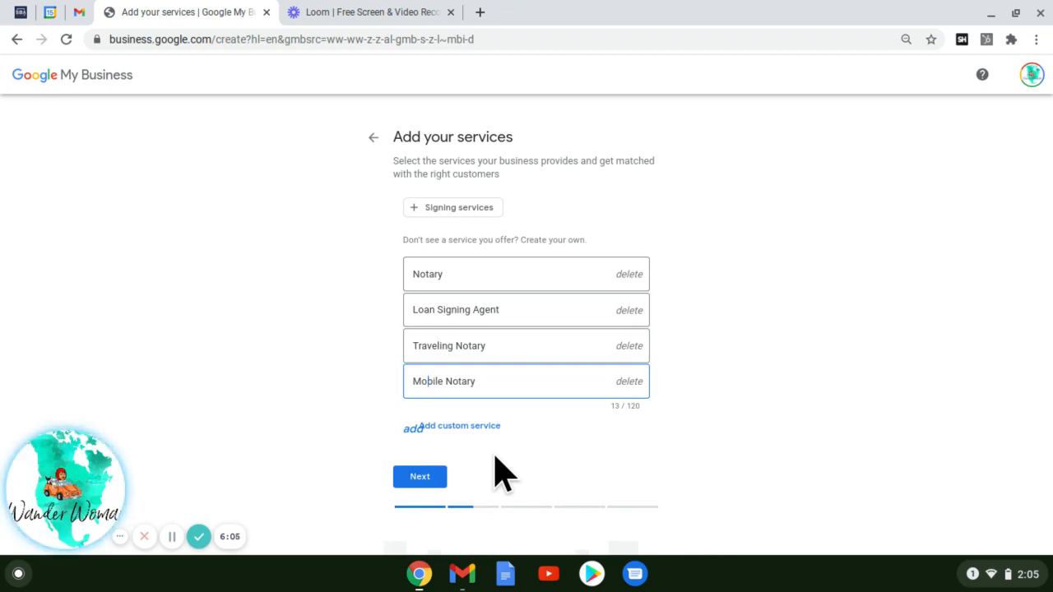
left_click(424, 486)
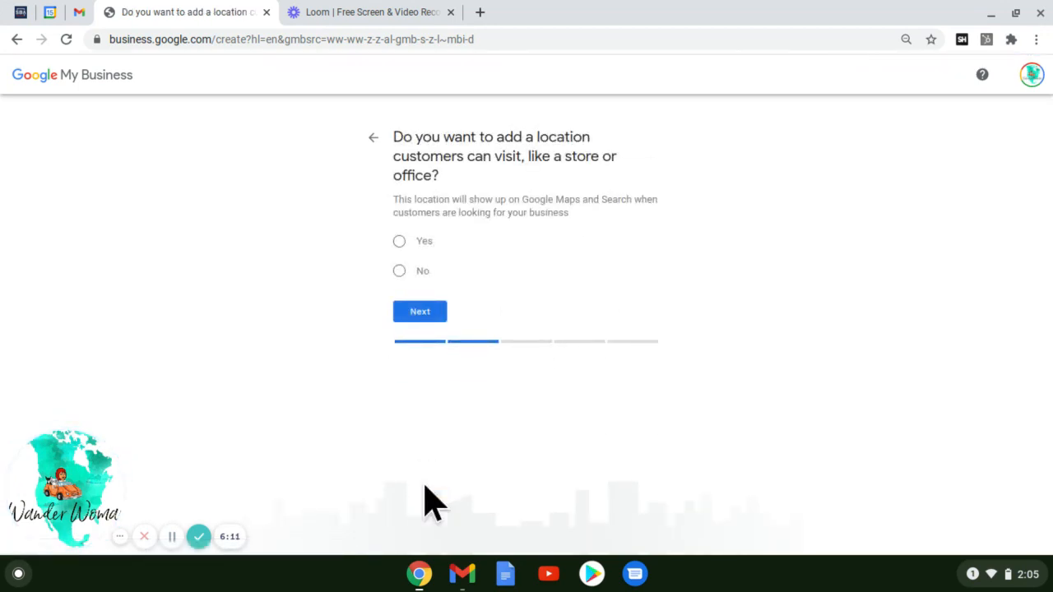
- Answer No to having a customer-visitable location, backing out of the address page after Yes
left_click(400, 242)
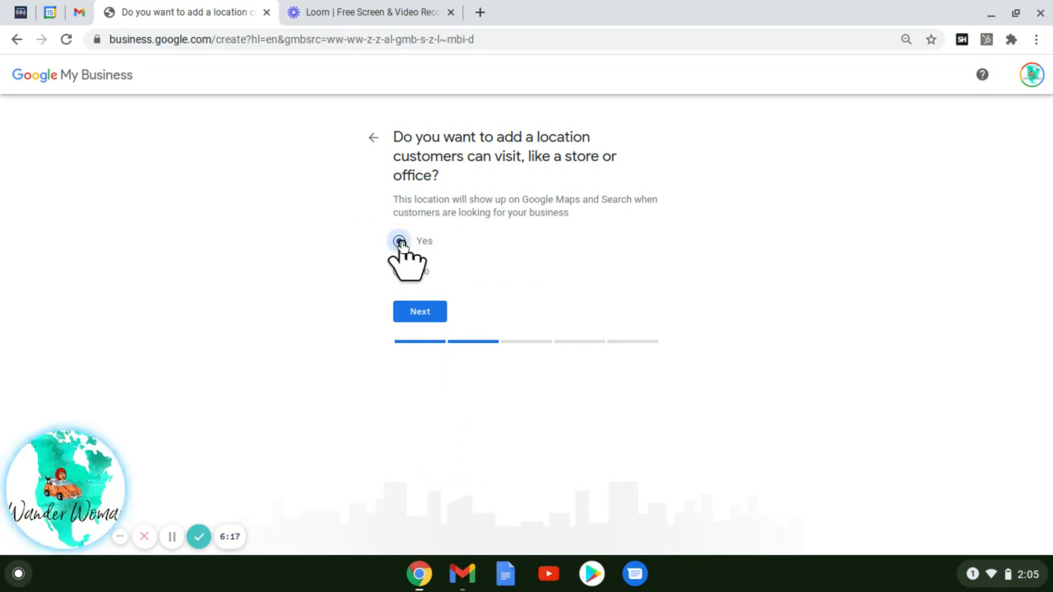
left_click(421, 316)
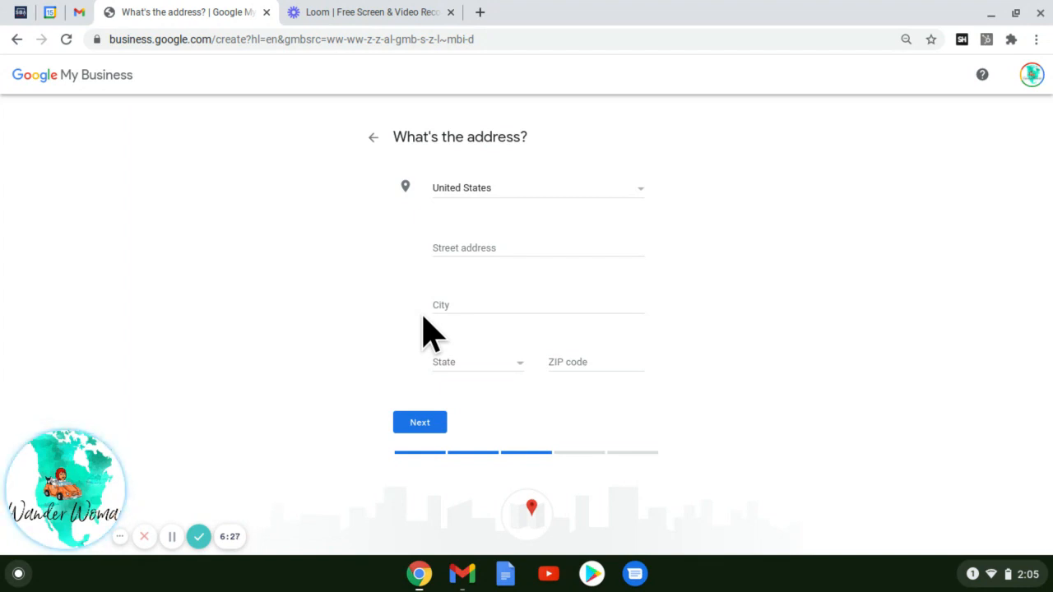
left_click(374, 139)
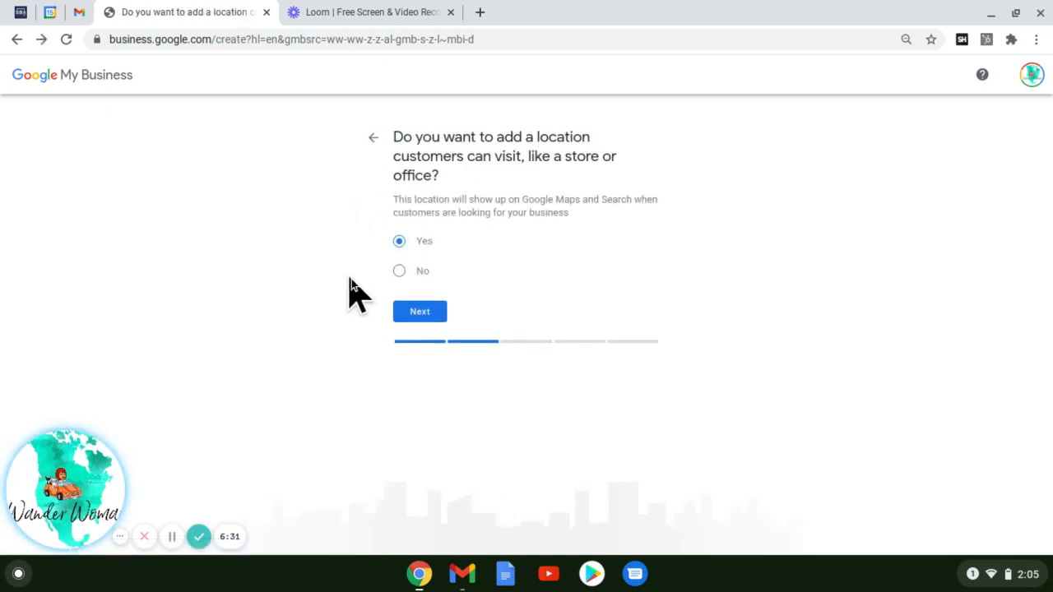
left_click(398, 272)
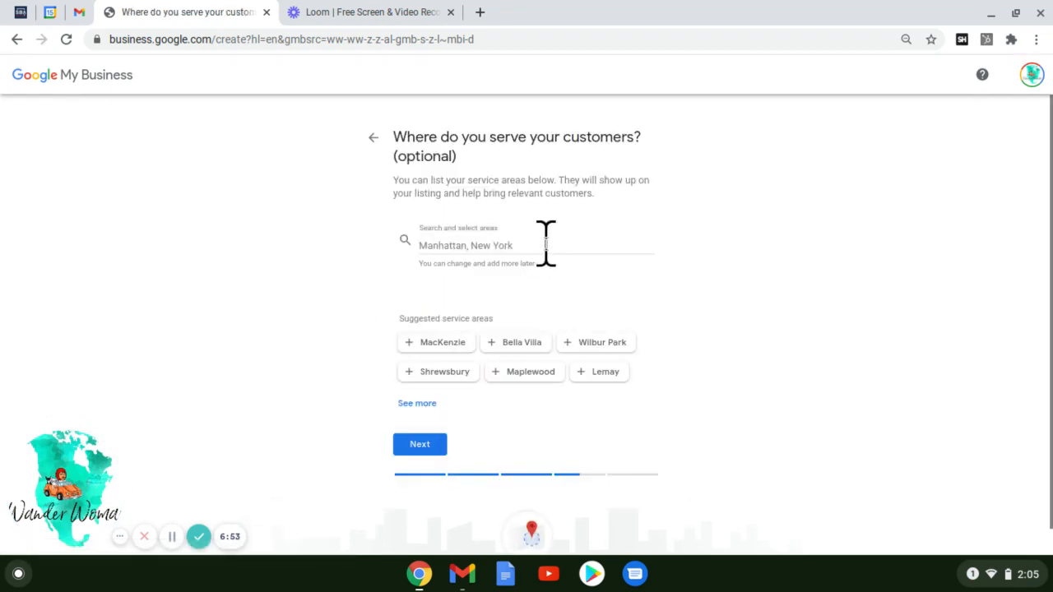
- Add St. Louis MO, Dutchtown and Tower Grove as the listing's service areas
left_click(545, 243)
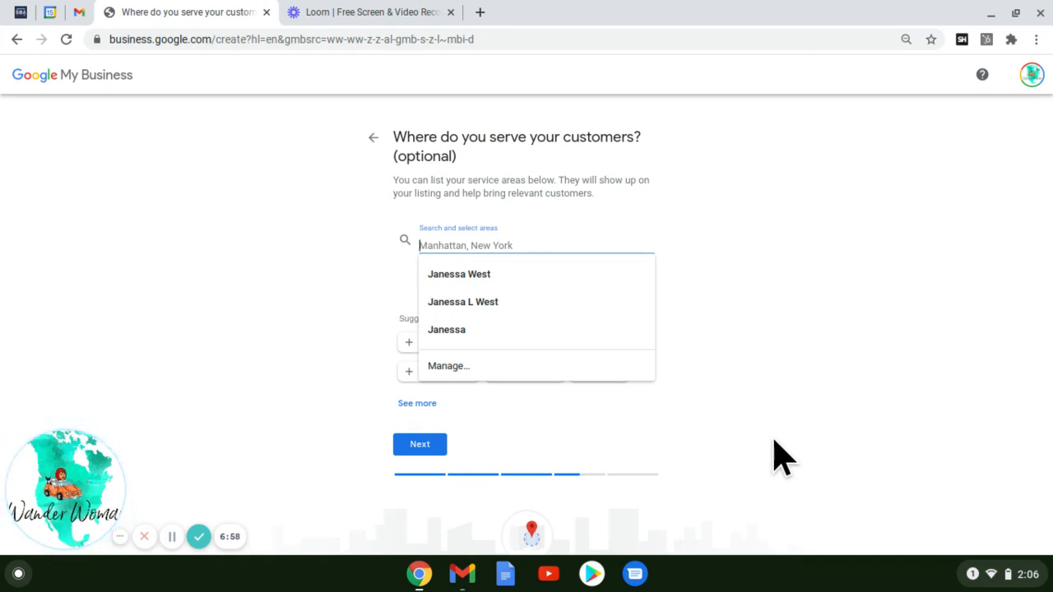
type("st louis")
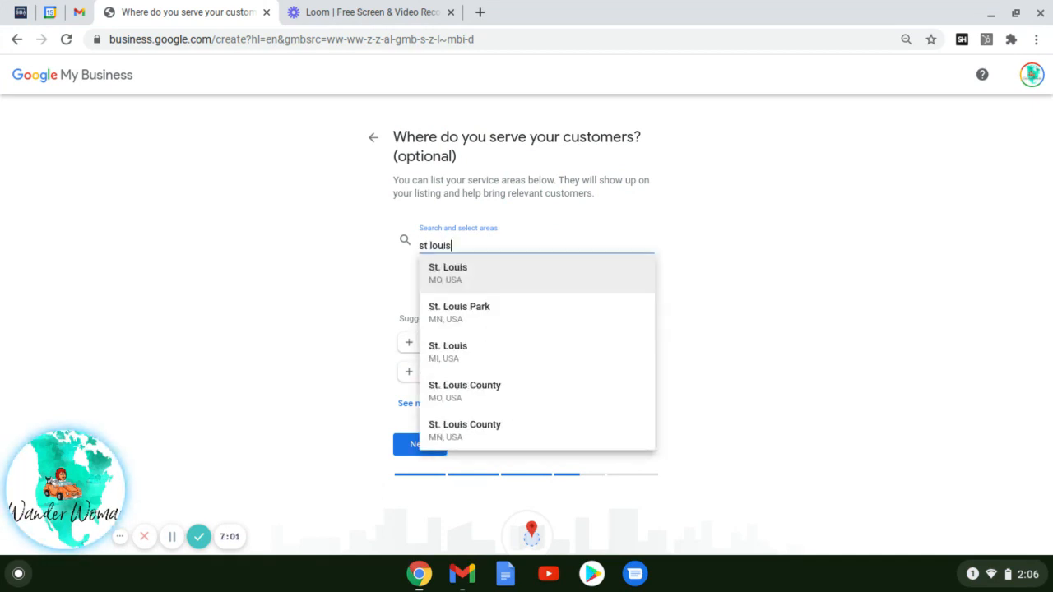
left_click(520, 288)
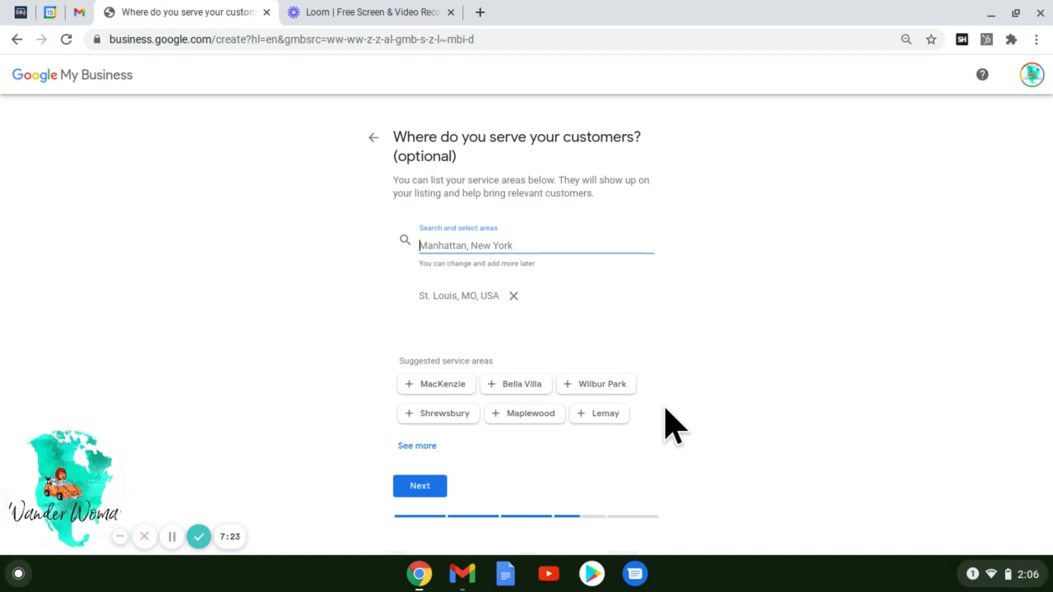
type("dut")
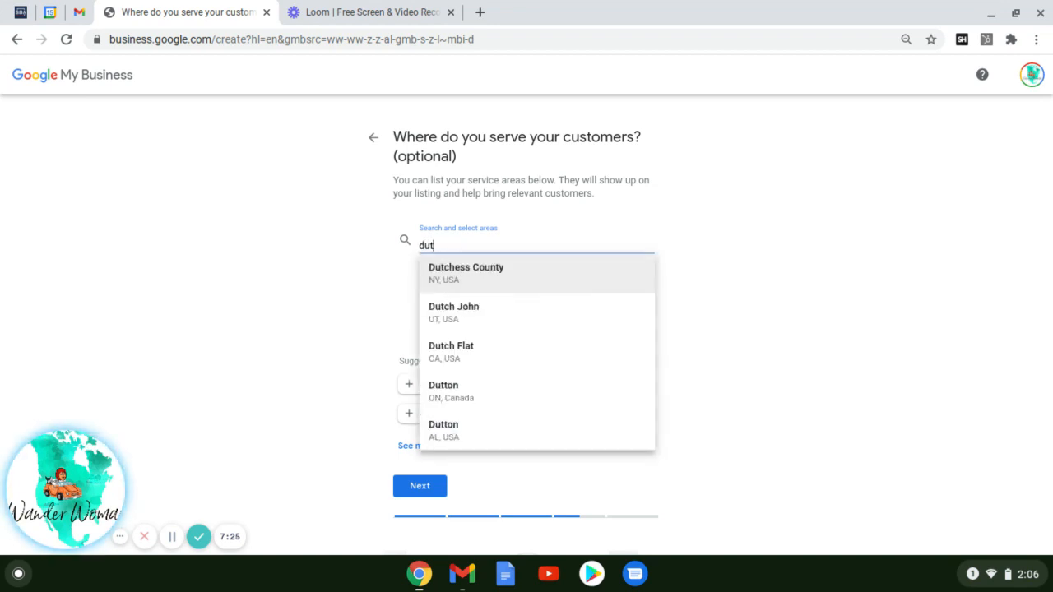
type("cht")
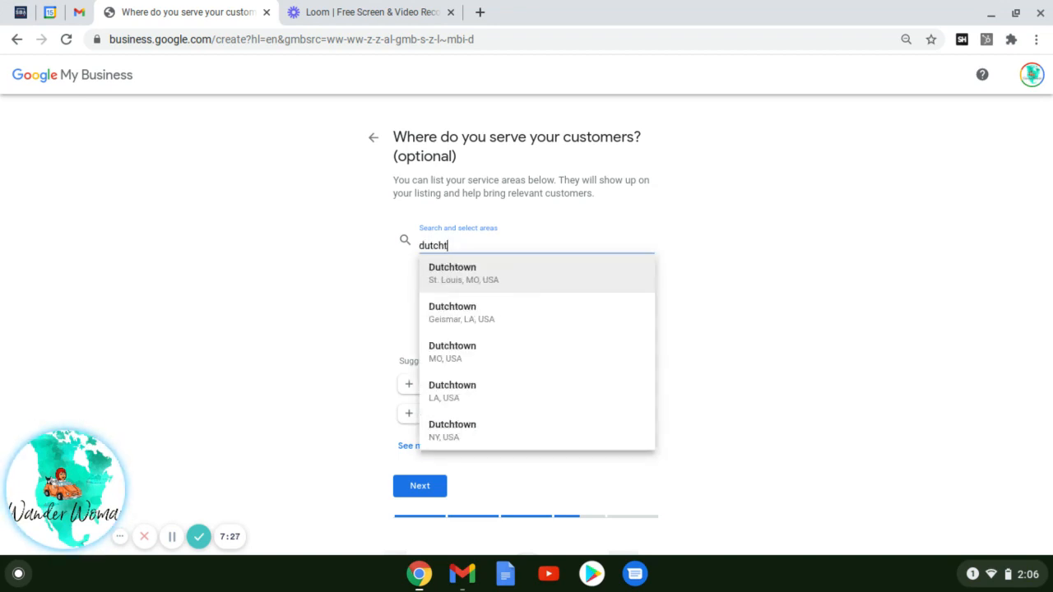
left_click(532, 278)
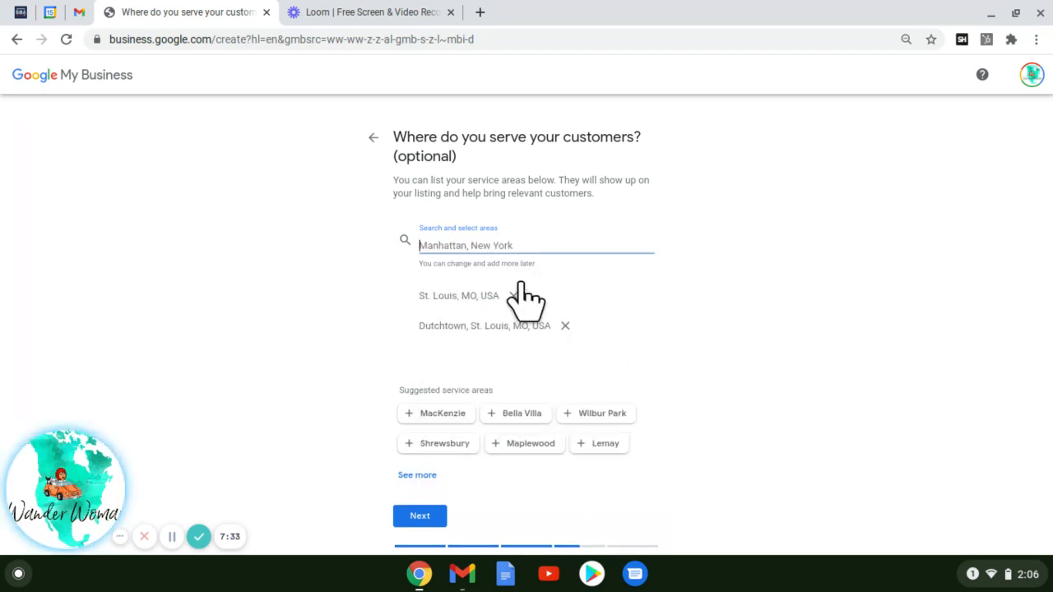
type("tower")
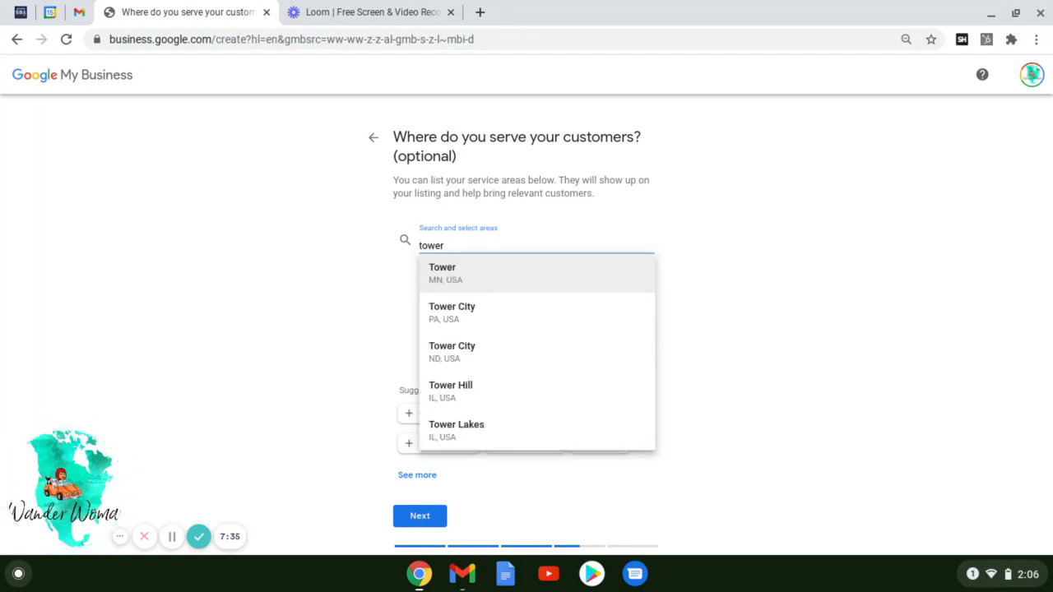
type(" g")
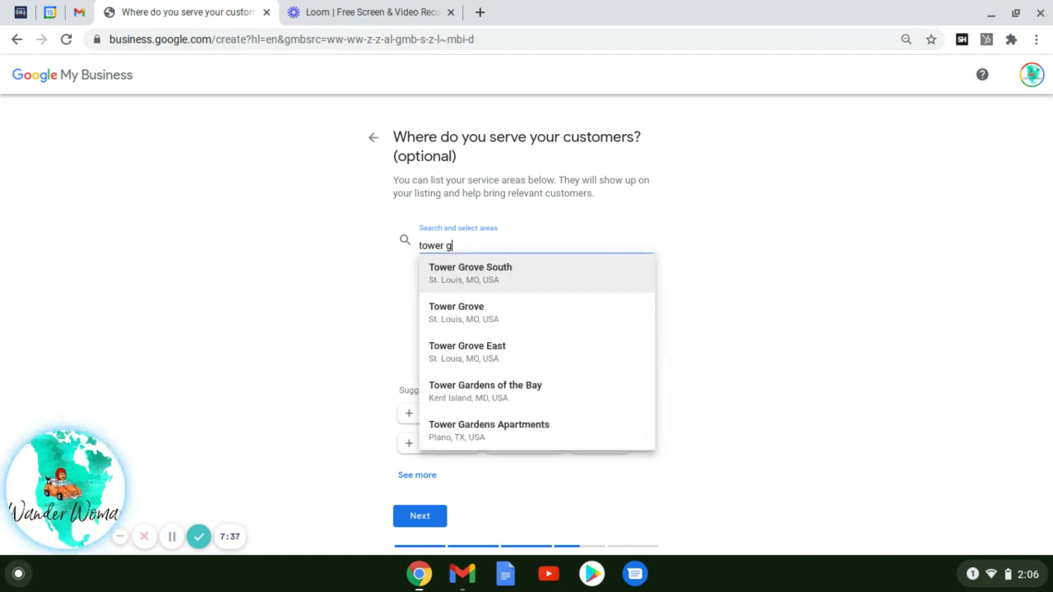
type("ro")
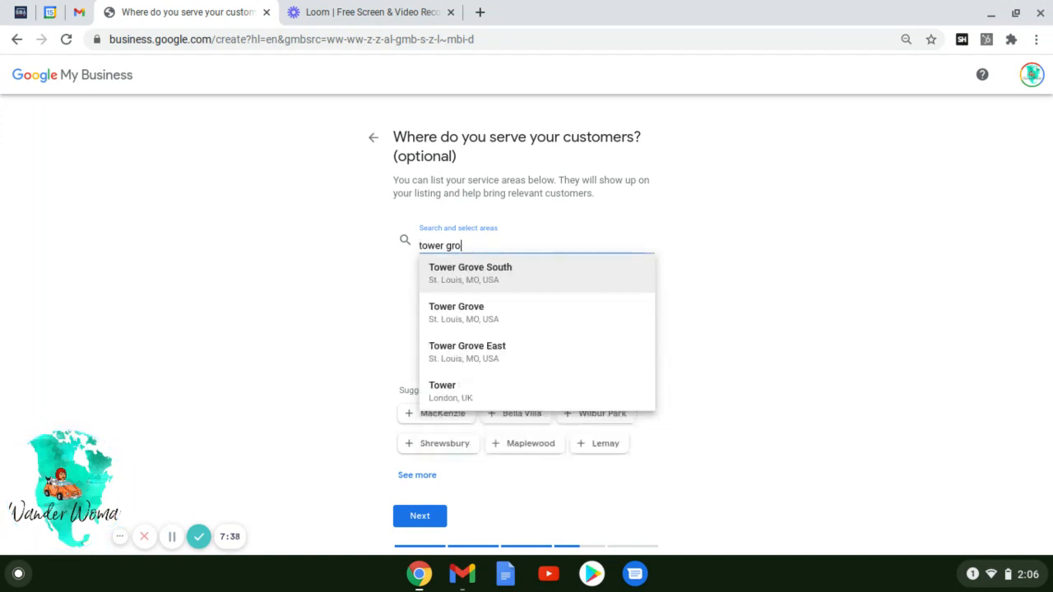
left_click(497, 321)
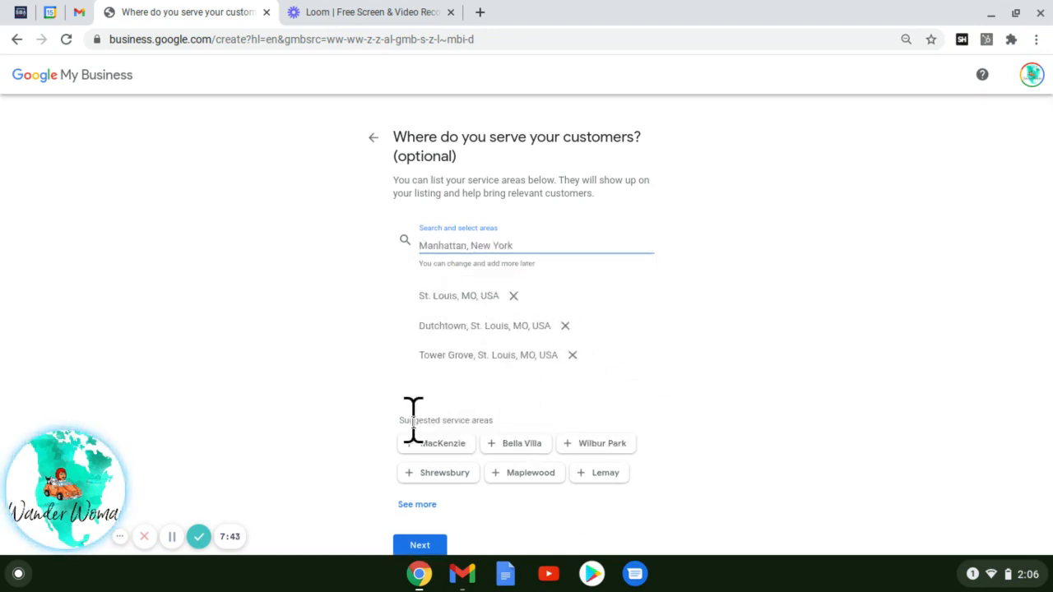
- Add Shrewsbury, Maplewood and Lemay as service areas and continue past the service-area step
left_click(431, 472)
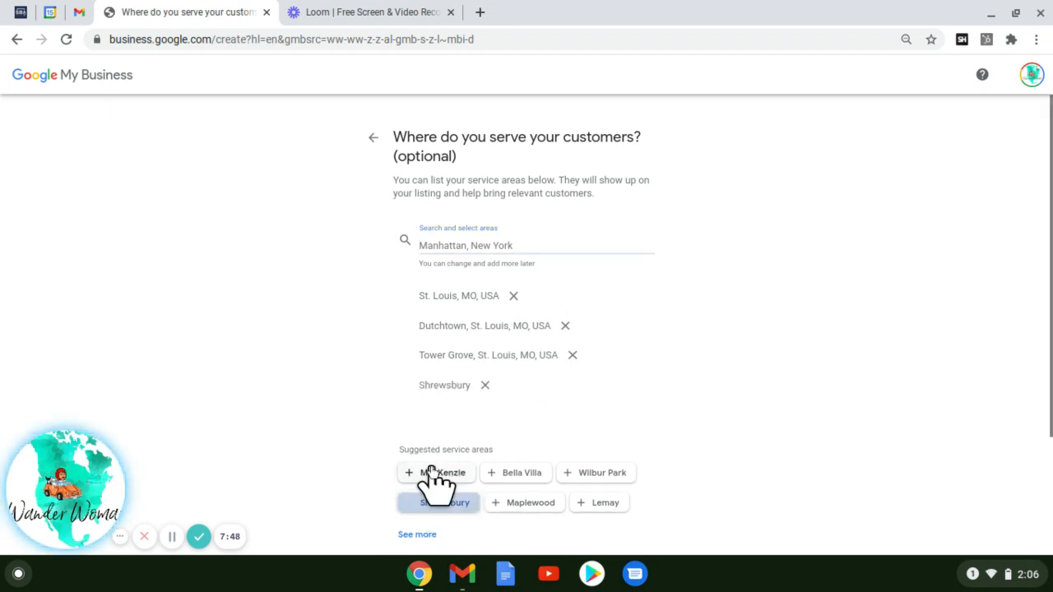
left_click(539, 510)
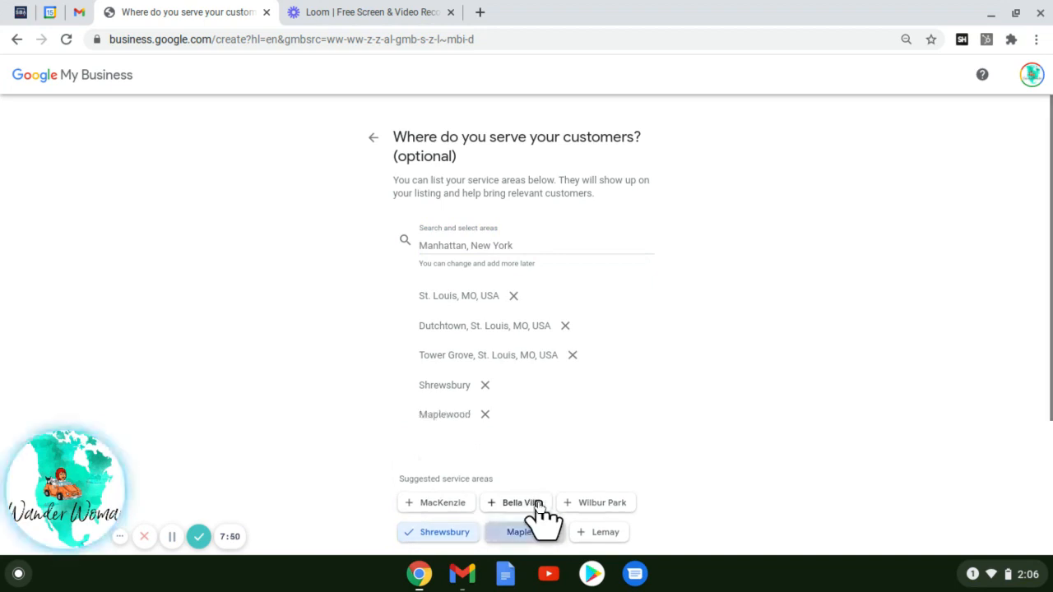
left_click(604, 531)
scroll(659, 469, "down", 3)
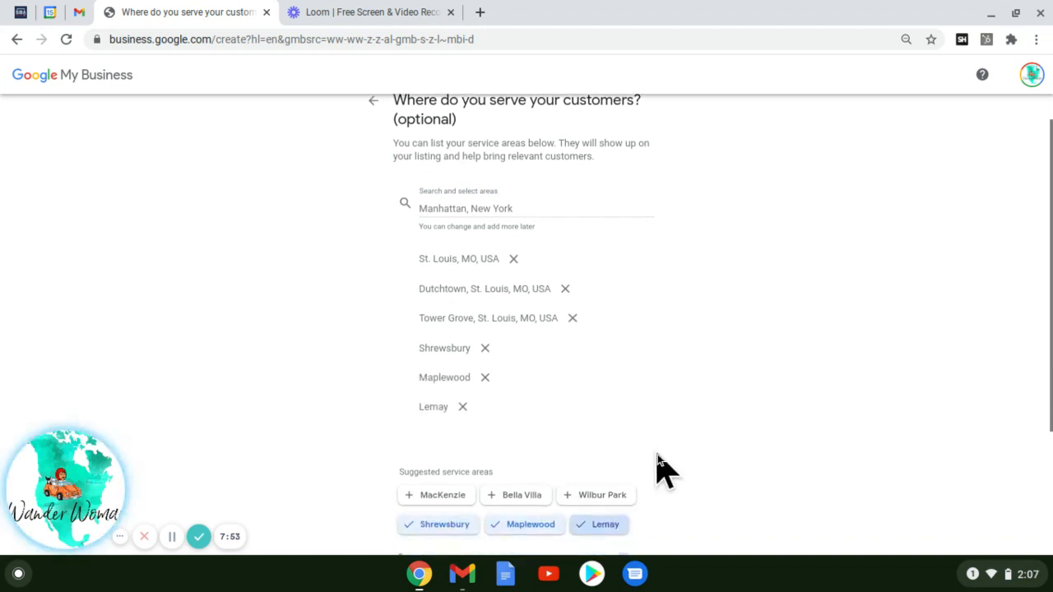
scroll(658, 469, "up", 2)
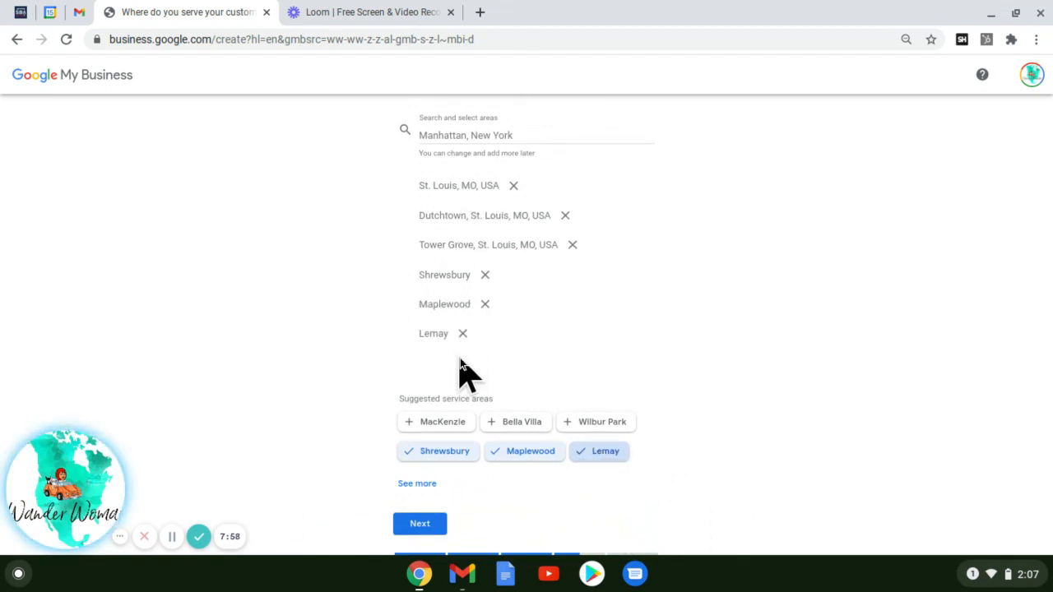
left_click(437, 528)
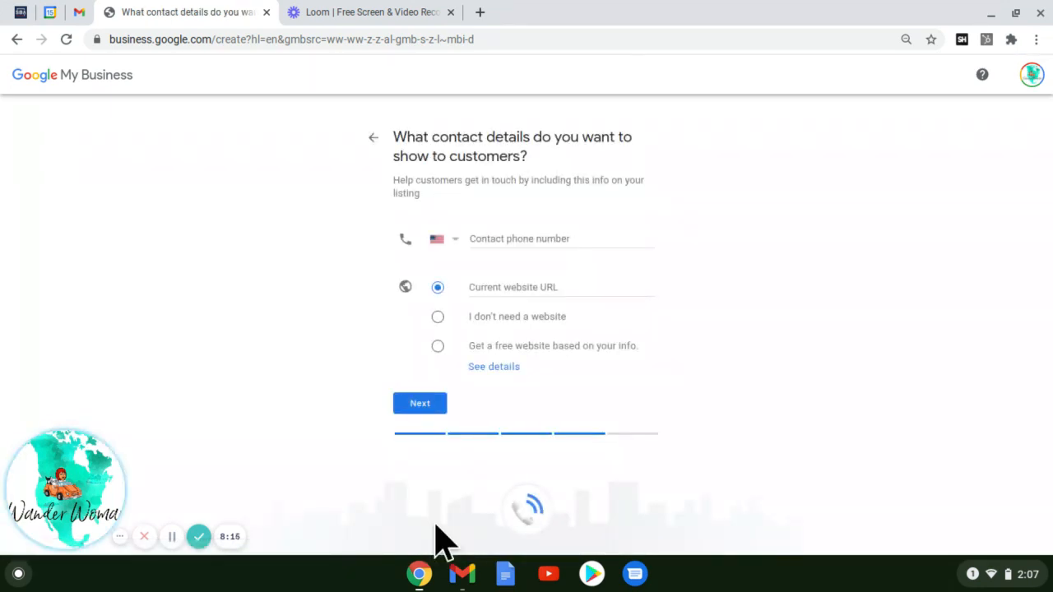
left_click(507, 236)
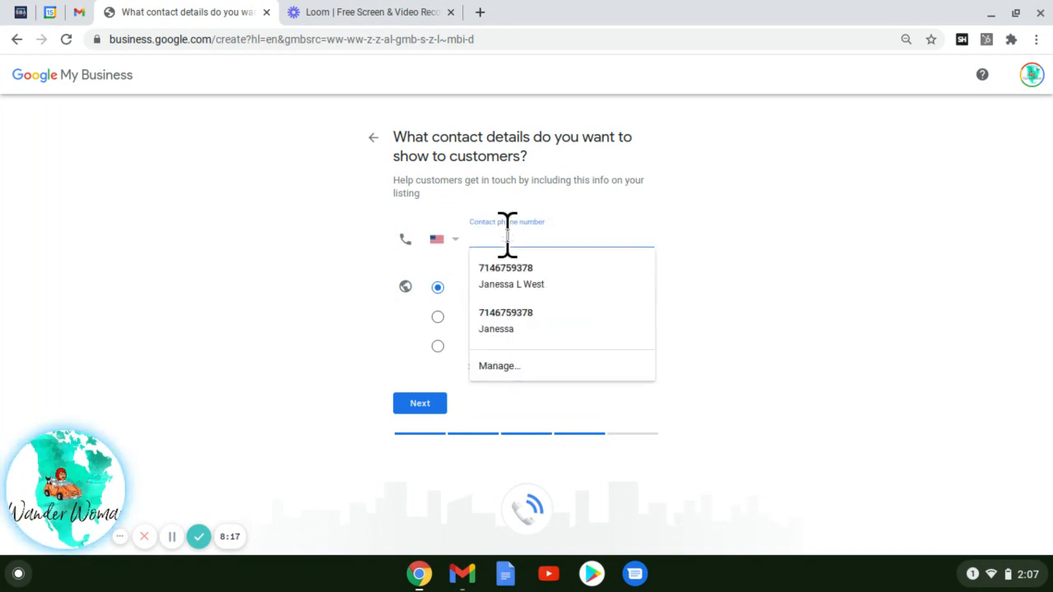
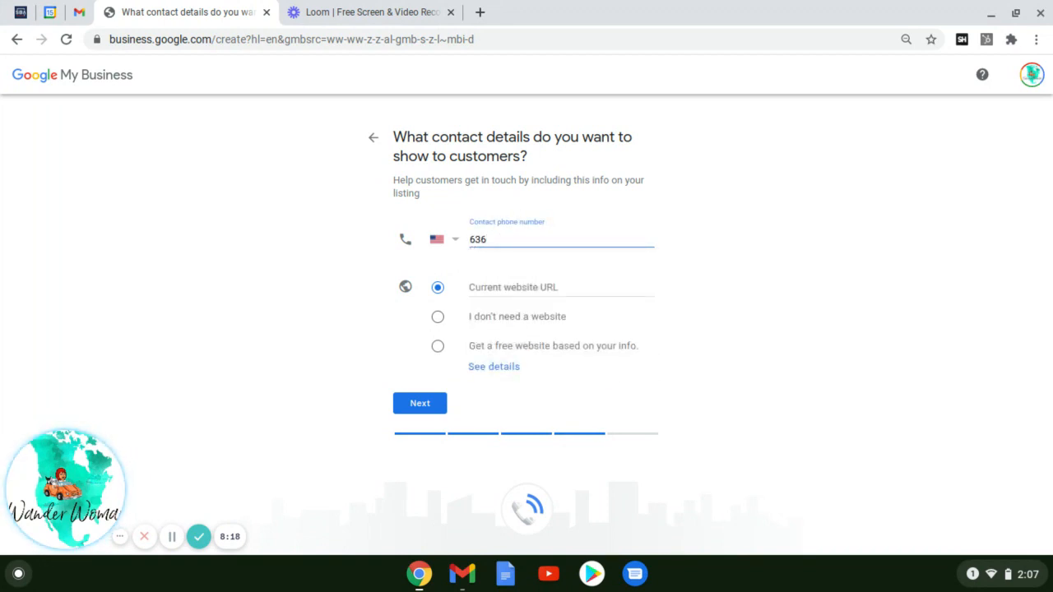
left_click(481, 288)
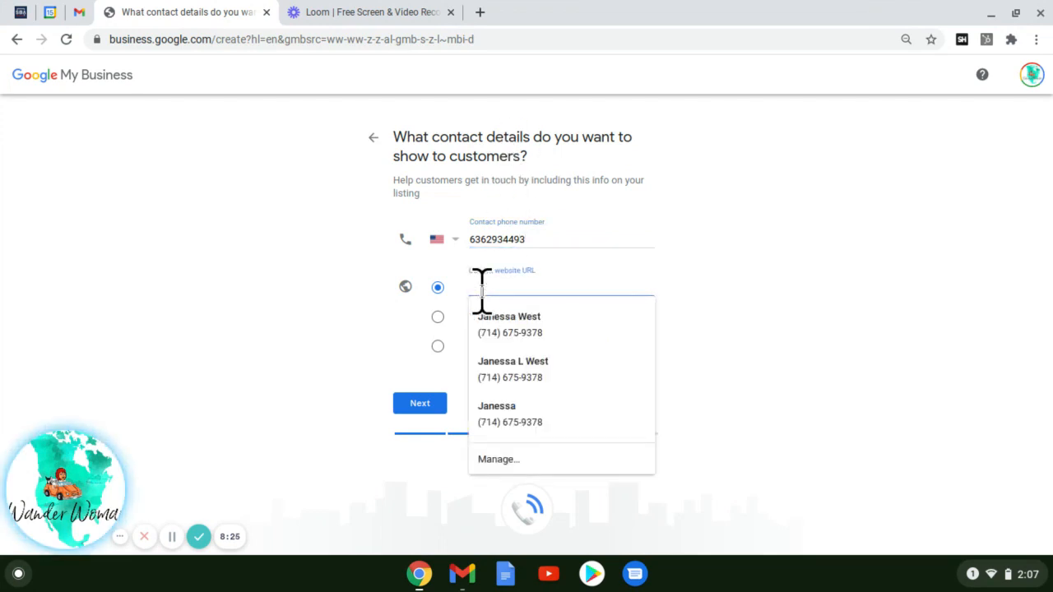
type("www.")
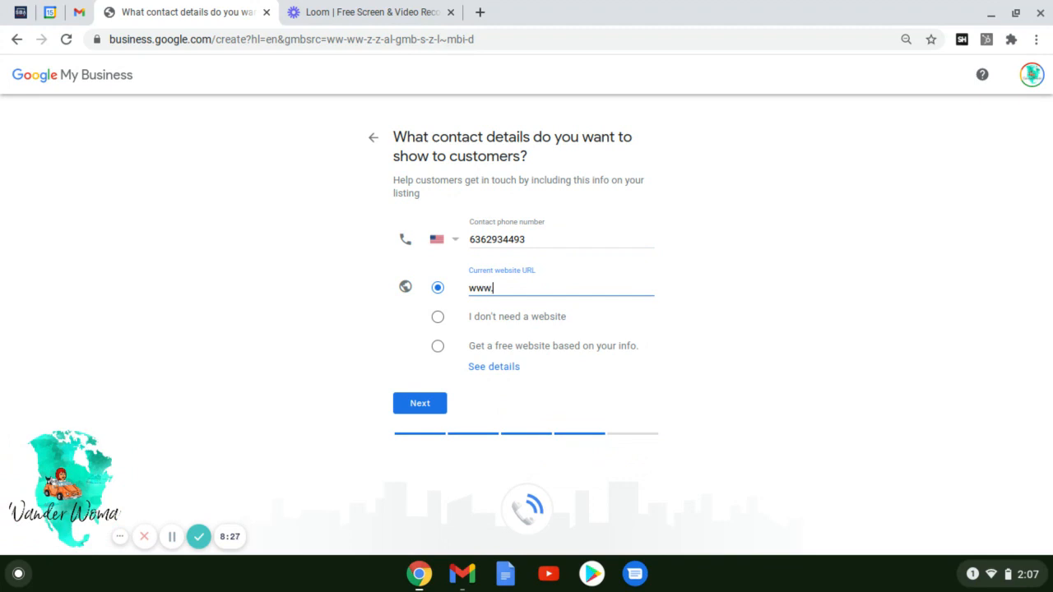
type("MobileNOtarySt")
key("BackSpace")
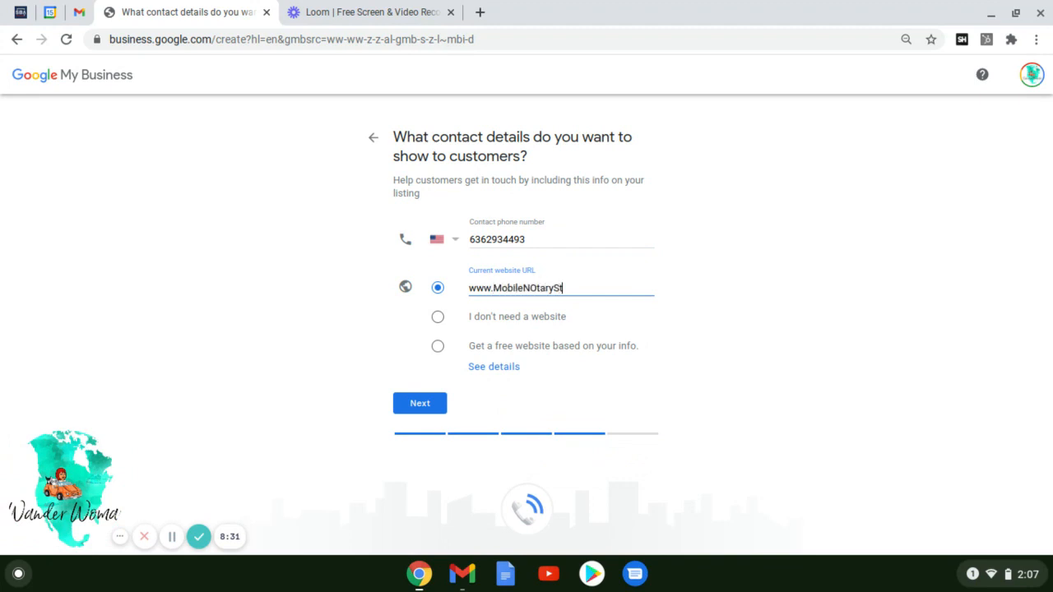
key("BackSpace")
key("BackSpace")
key("BackSpace")
key("BackSpace")
type("otaryStLouis.com")
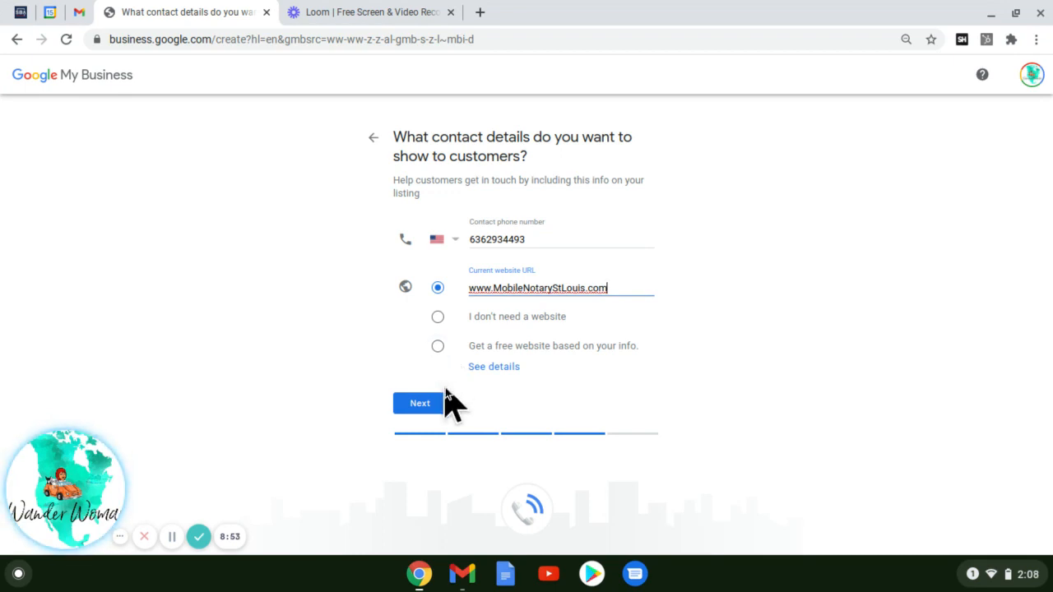
left_click(421, 402)
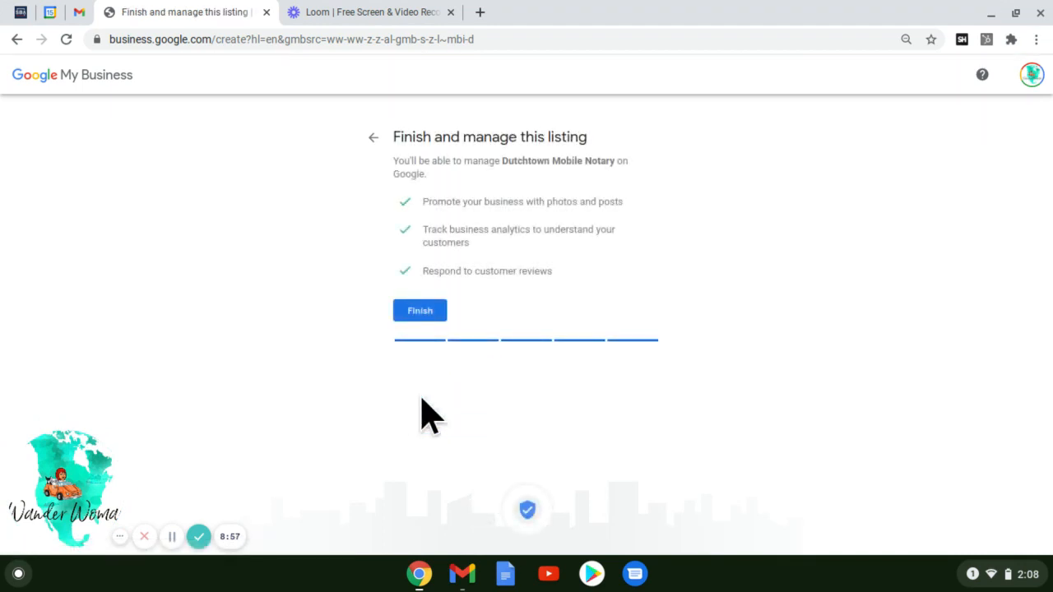
- Finish creating the Dutchtown Mobile Notary listing
left_click(426, 316)
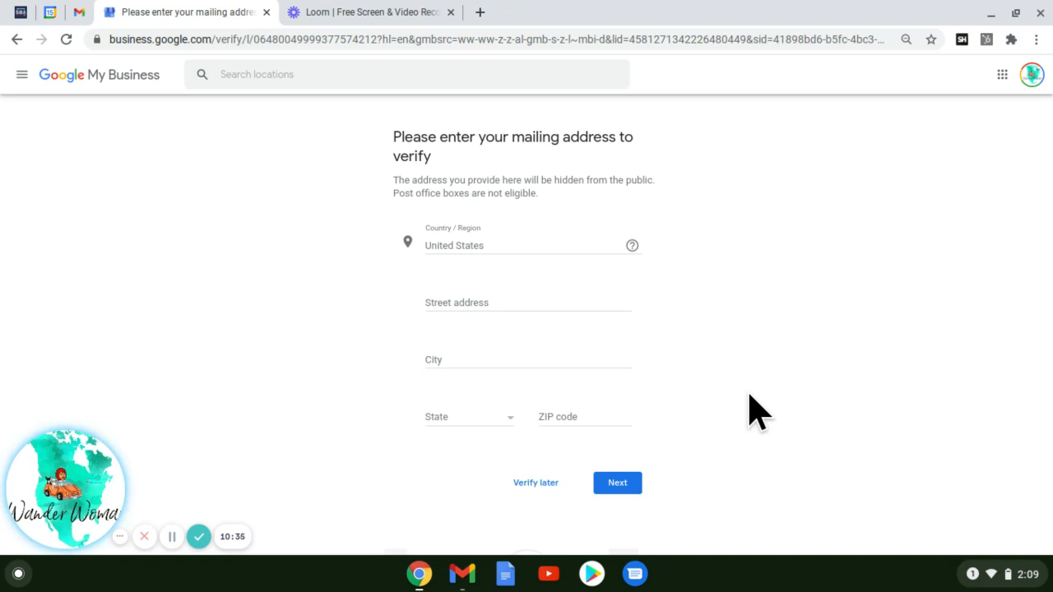
- Choose to verify the mailing address later
left_click(531, 483)
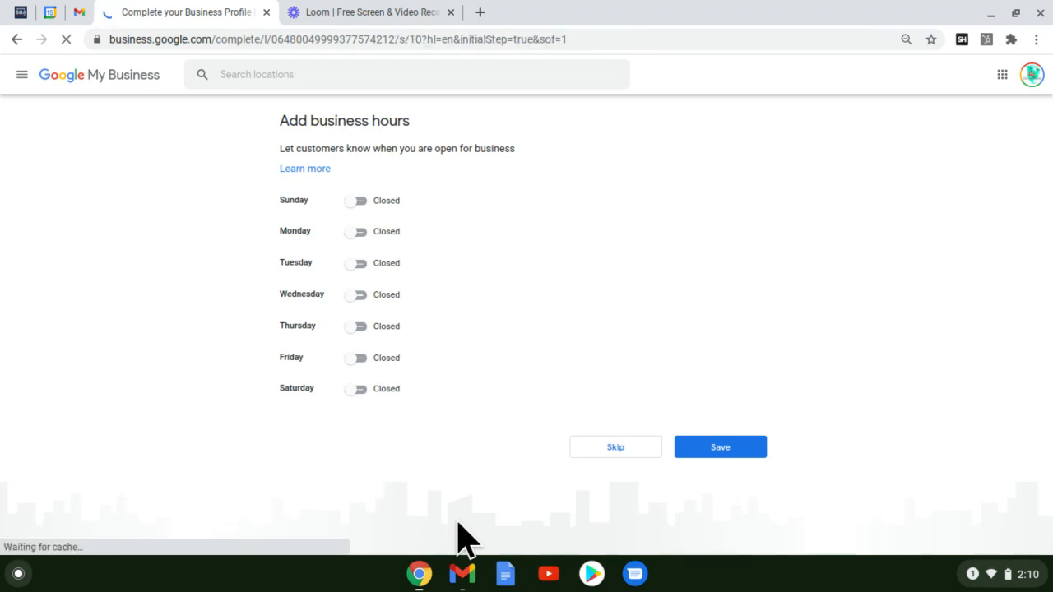
left_click(352, 200)
left_click(356, 233)
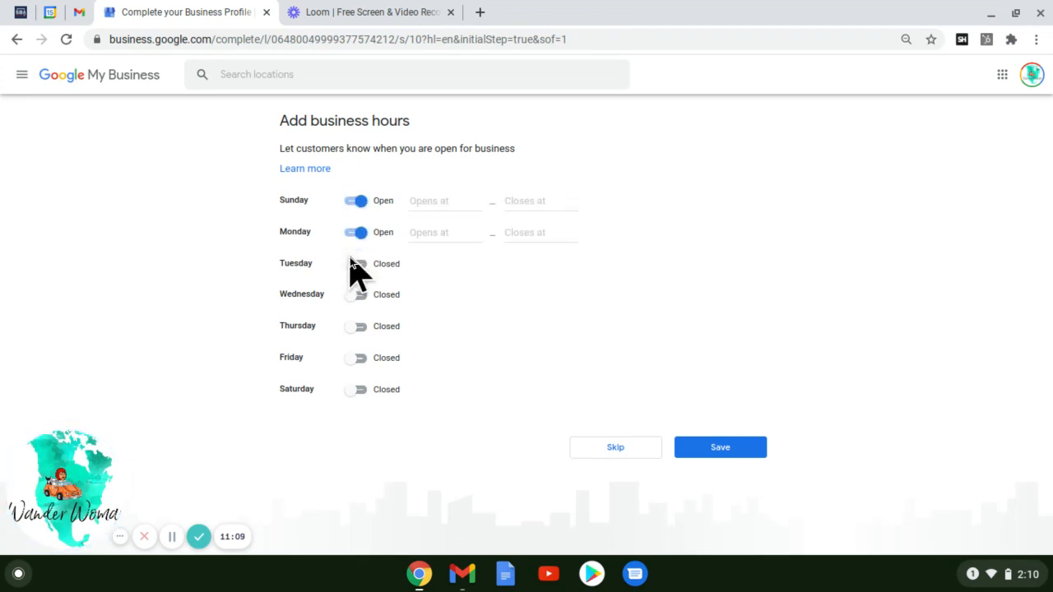
left_click(356, 264)
left_click(356, 295)
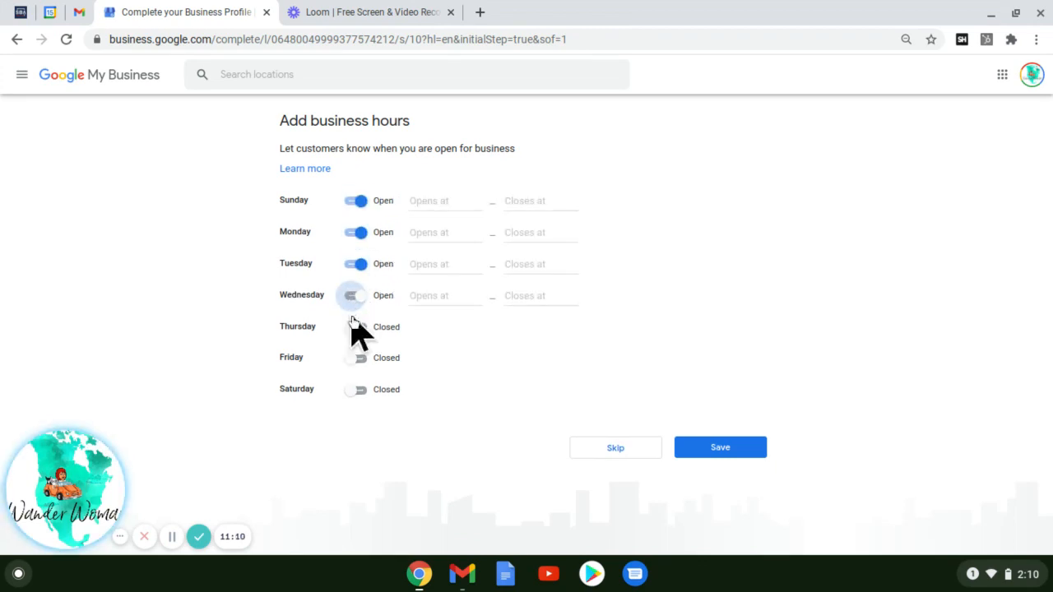
left_click(351, 327)
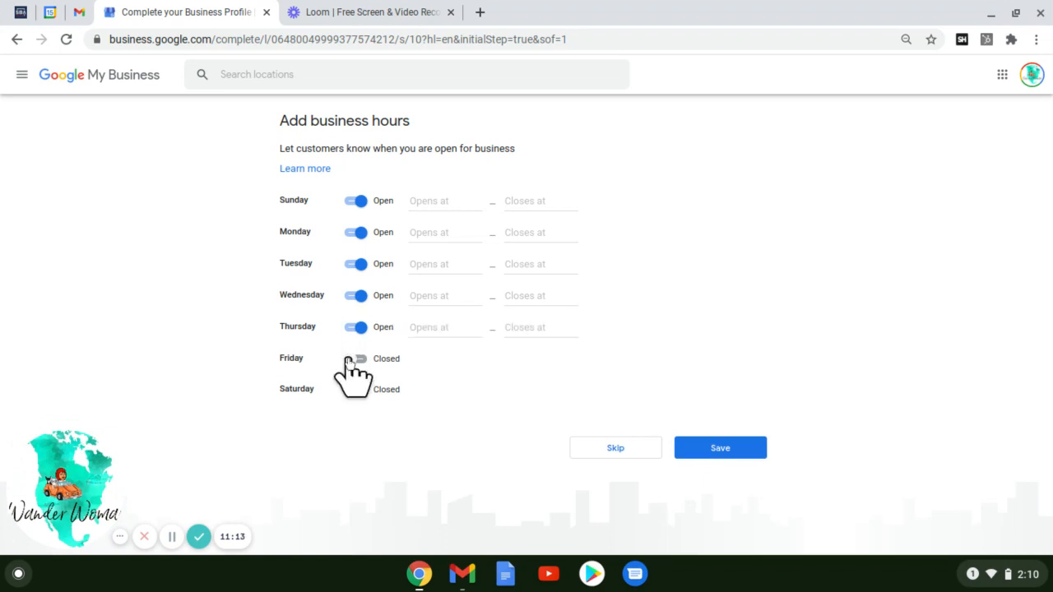
left_click(354, 359)
left_click(355, 390)
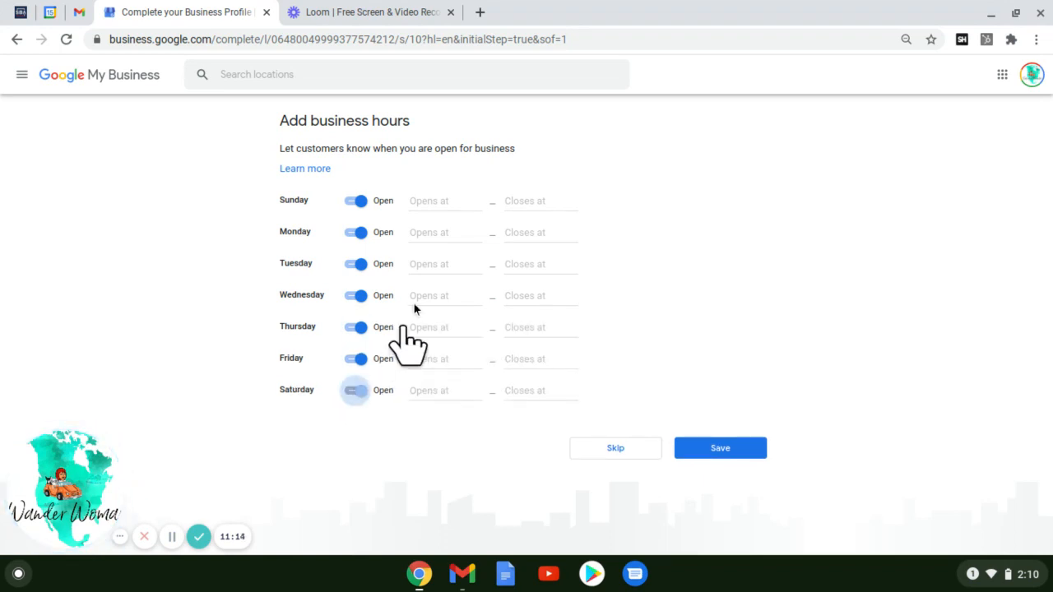
left_click(431, 198)
left_click(445, 238)
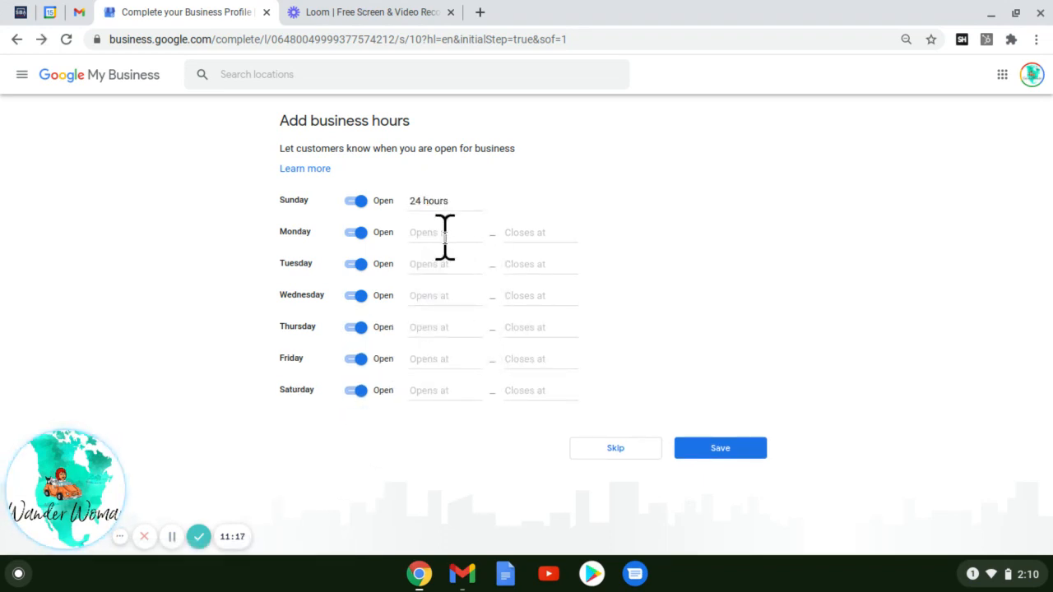
left_click(444, 238)
left_click(445, 262)
left_click(436, 264)
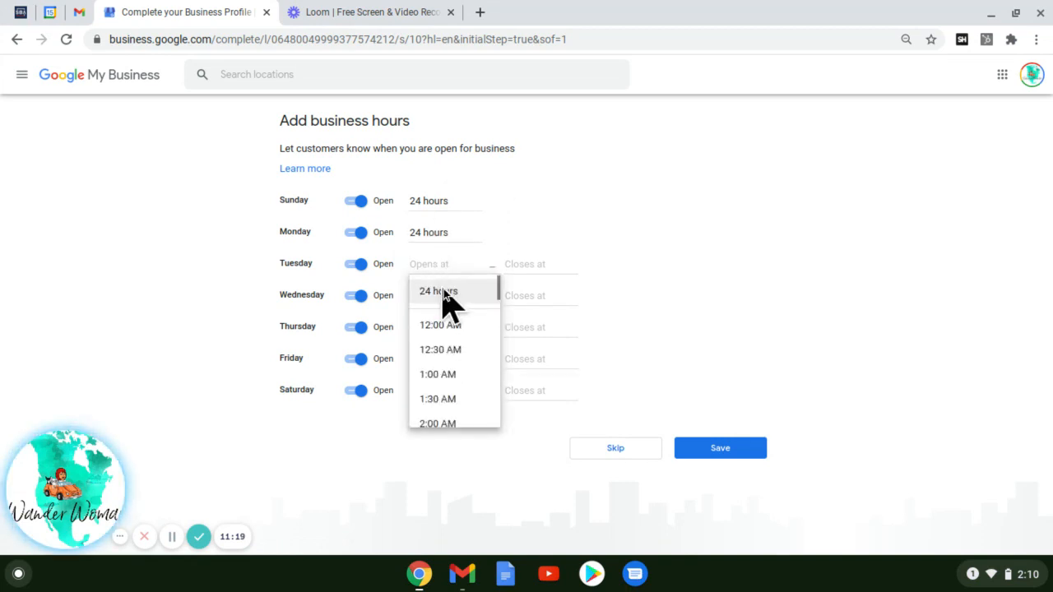
left_click(444, 290)
left_click(438, 296)
left_click(444, 323)
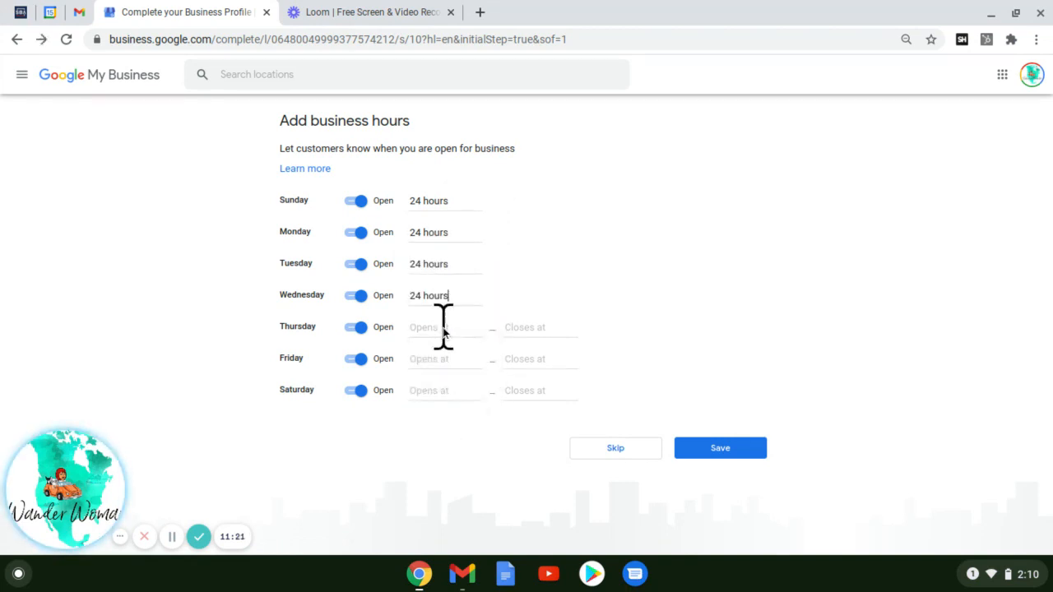
left_click(442, 326)
left_click(445, 359)
left_click(447, 359)
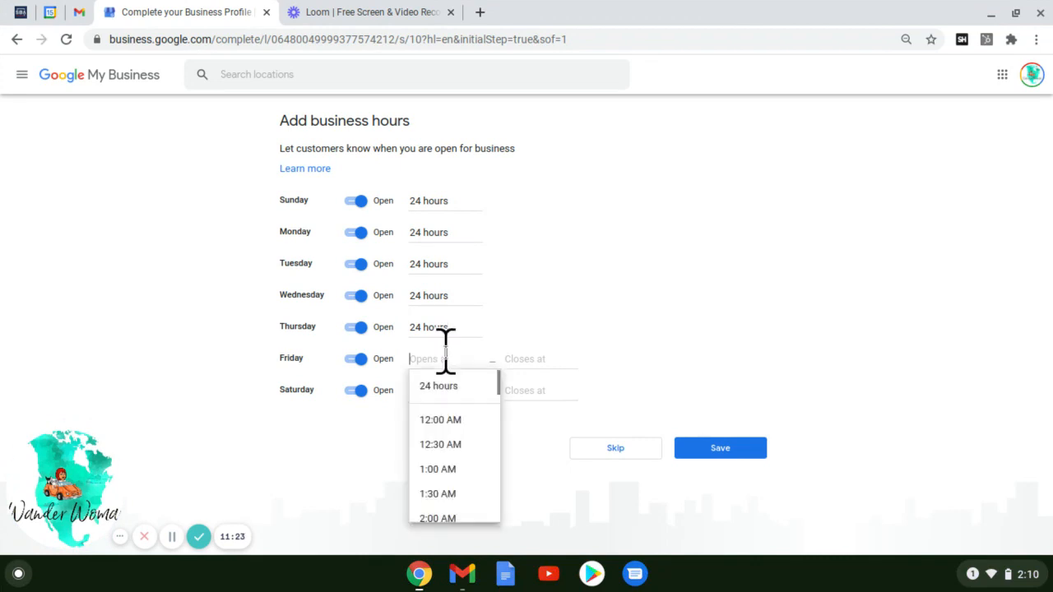
left_click(446, 388)
left_click(446, 391)
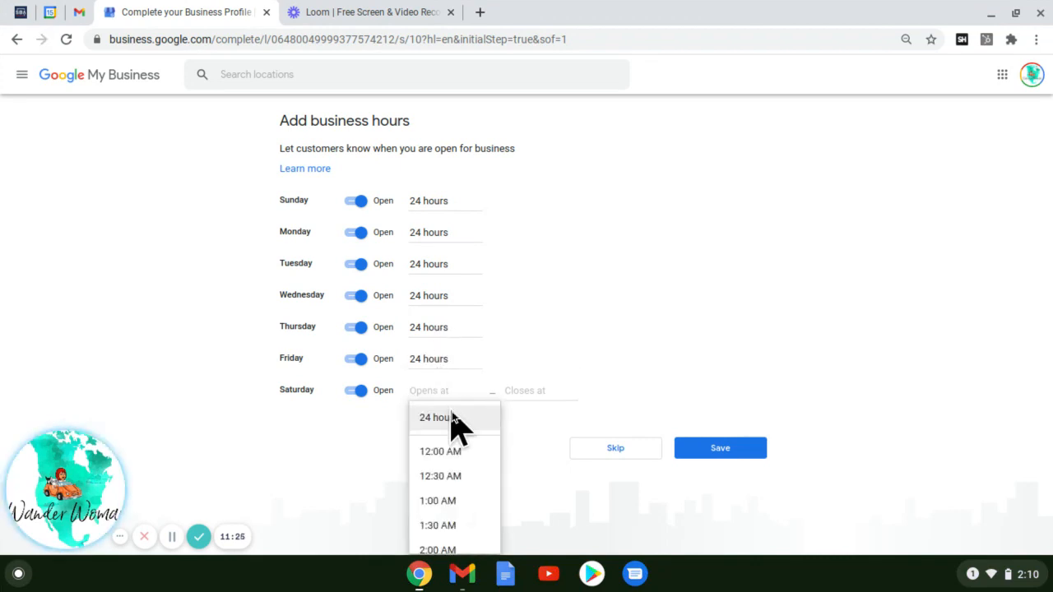
left_click(452, 417)
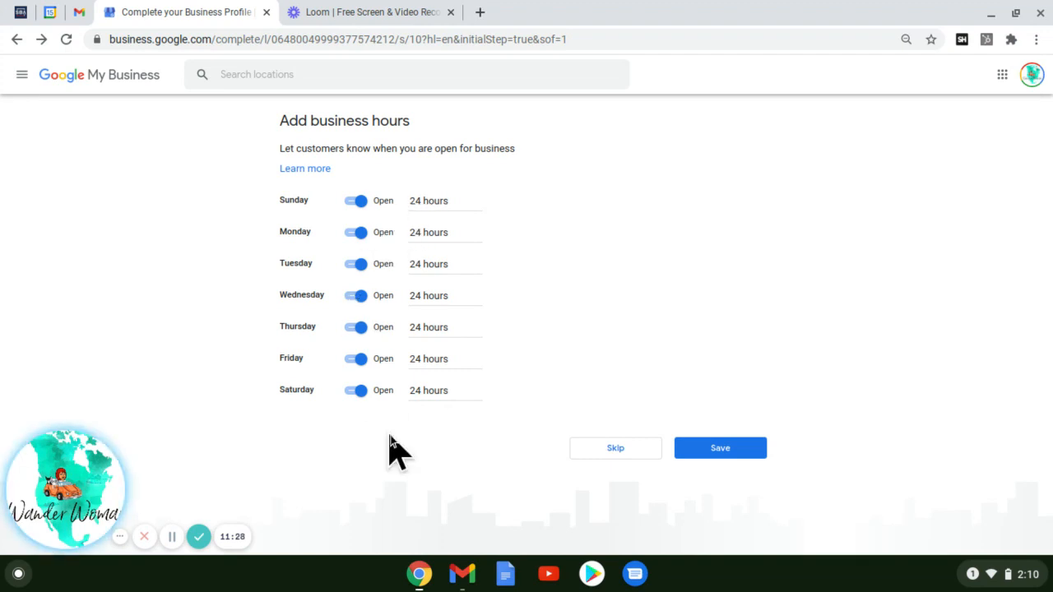
- Save the 24-hour opening hours and place the cursor in the business description box
left_click(738, 453)
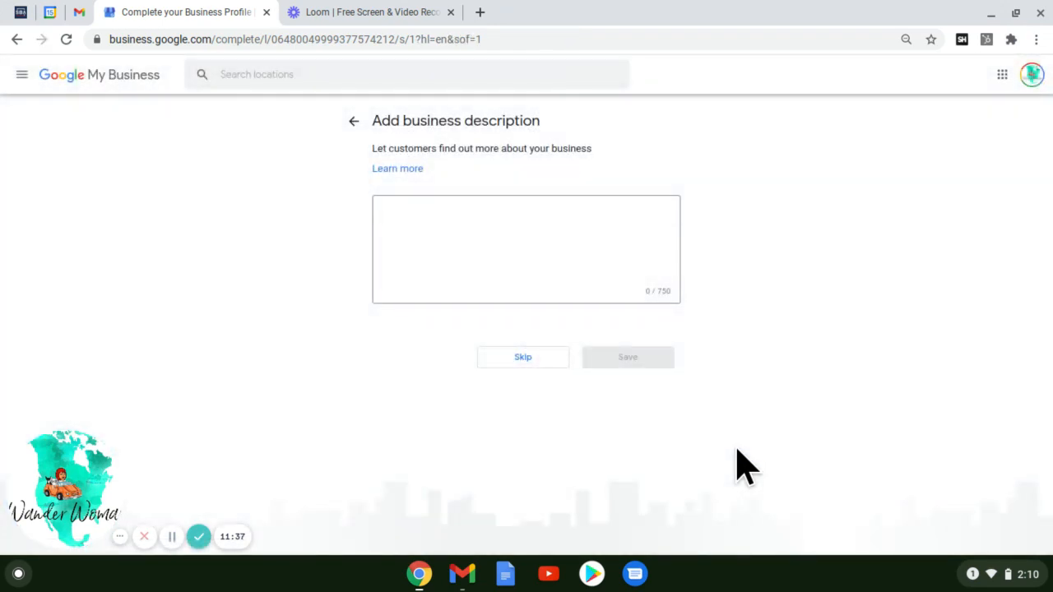
left_click(549, 249)
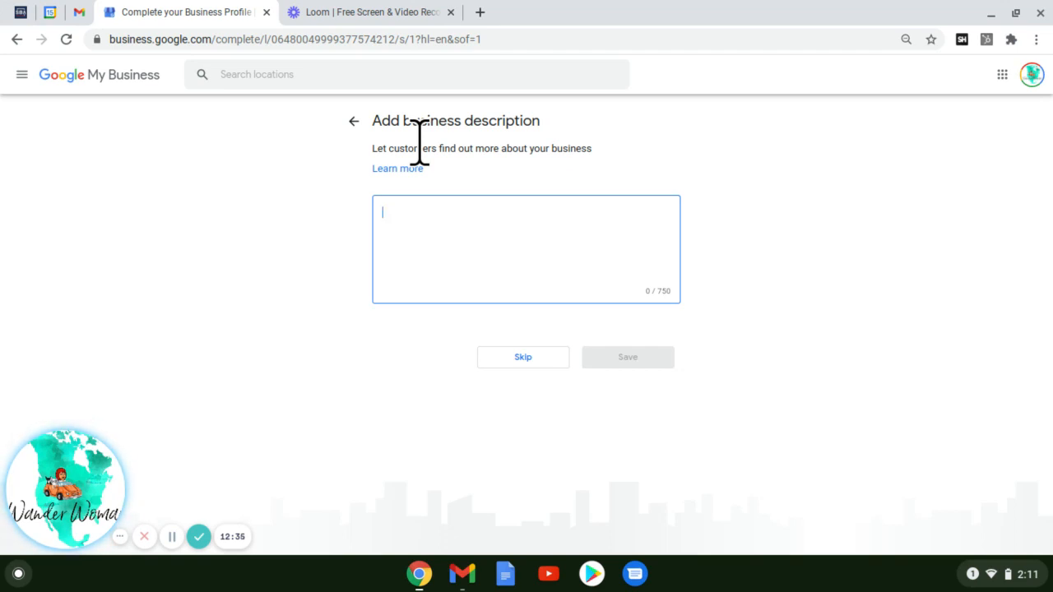
- Write a description of mobile notary travel around Dutchtown and Tower Grove, listing documents like power of attorney and trusts
type("Mobile NO")
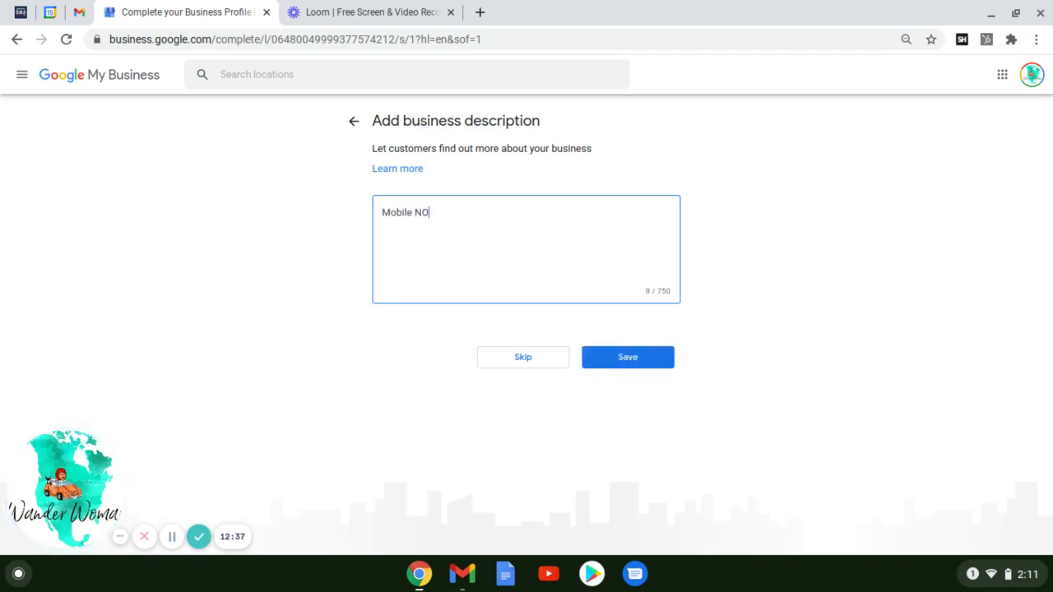
type("tary St Louis is availabel to")
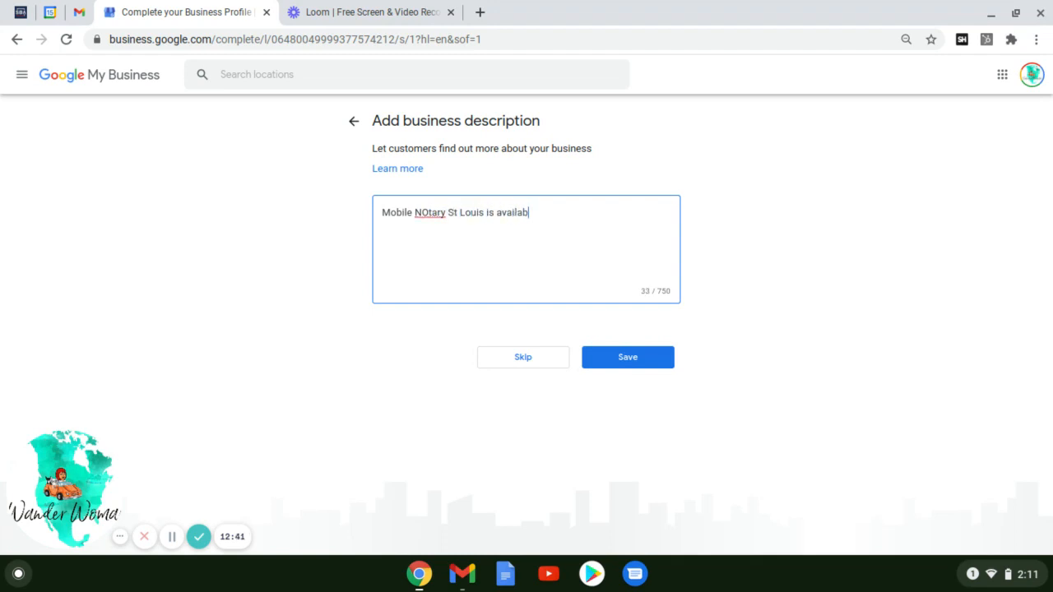
key("BackSpace")
key("BackSpace")
key("BackSpace")
key("BackSpace")
key("BackSpace")
type("le to c")
type("ou")
key("BackSpace")
key("BackSpace")
key("BackSpace")
type("travel to your locati")
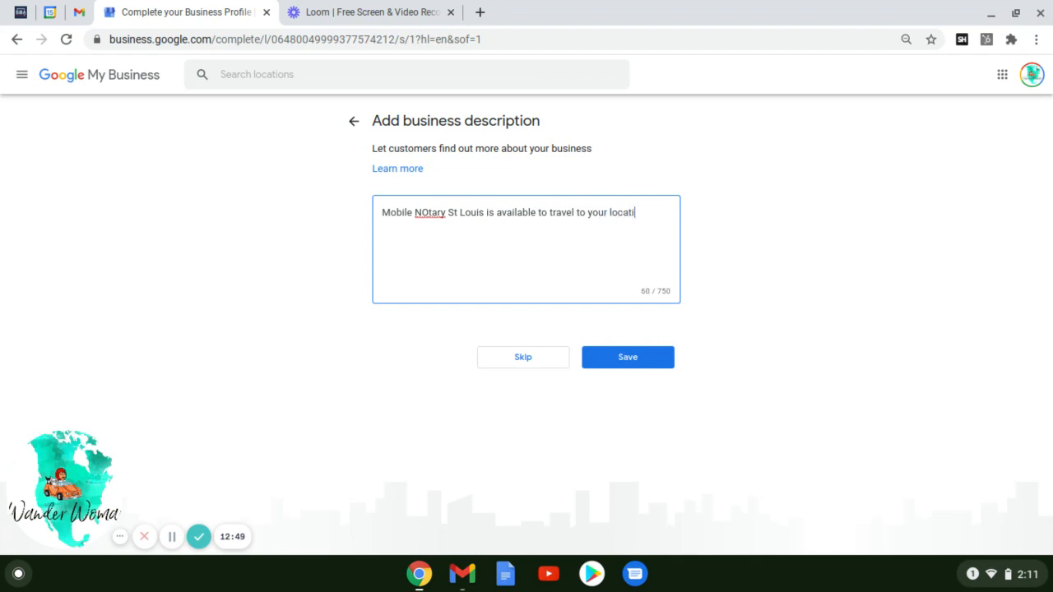
type("on for all your notary ne")
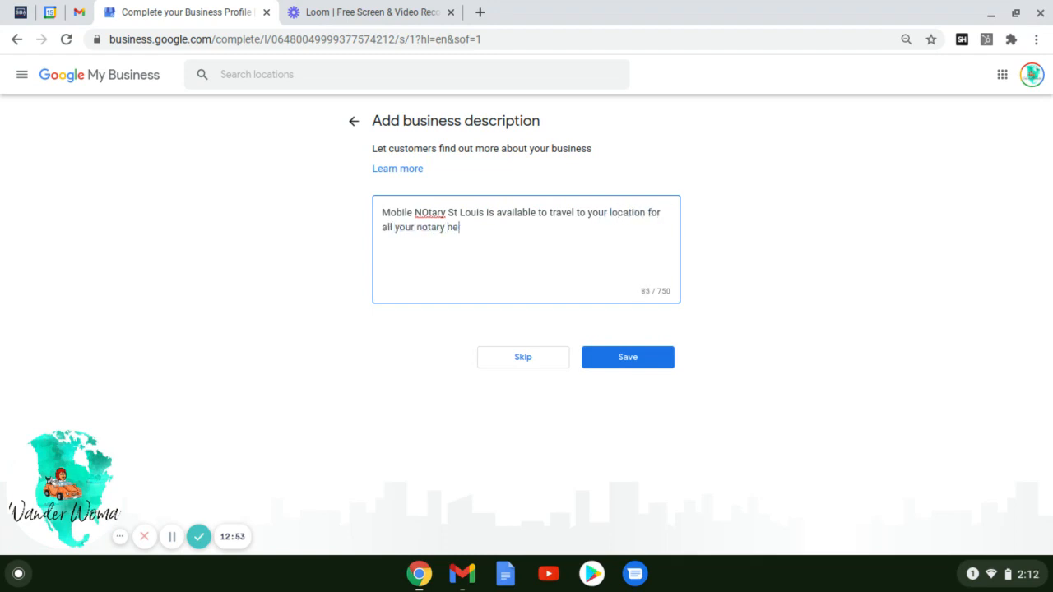
type("eds in Dutchtown ")
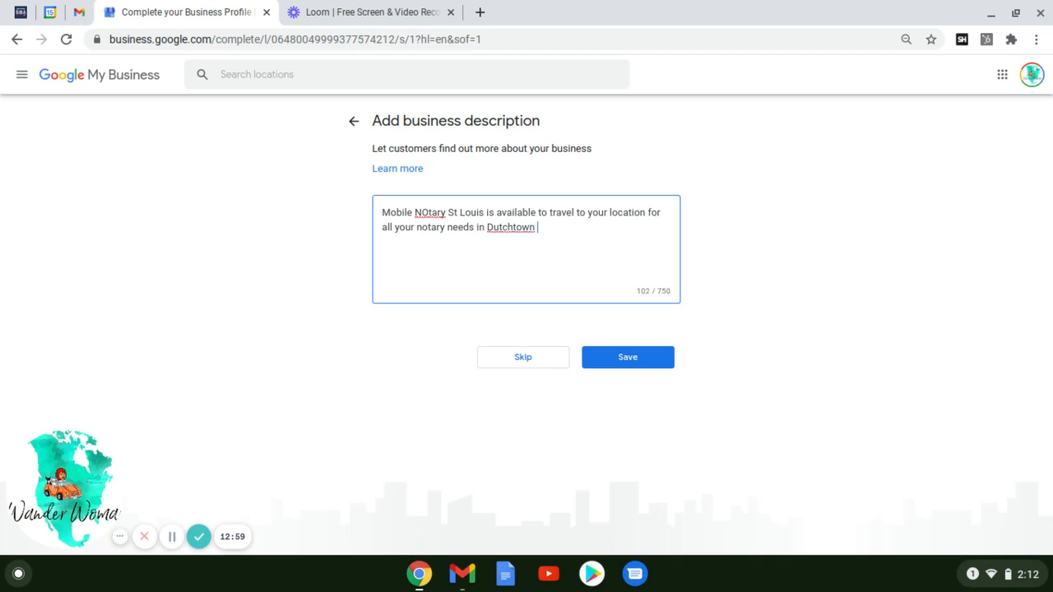
type("Tower Grove and s")
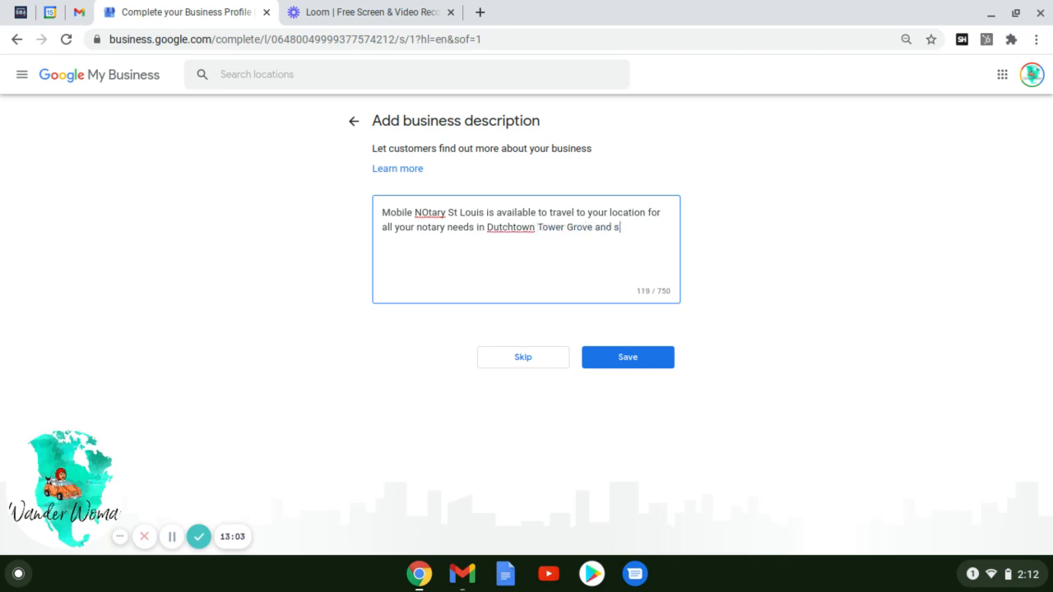
type("urrounding areas of S")
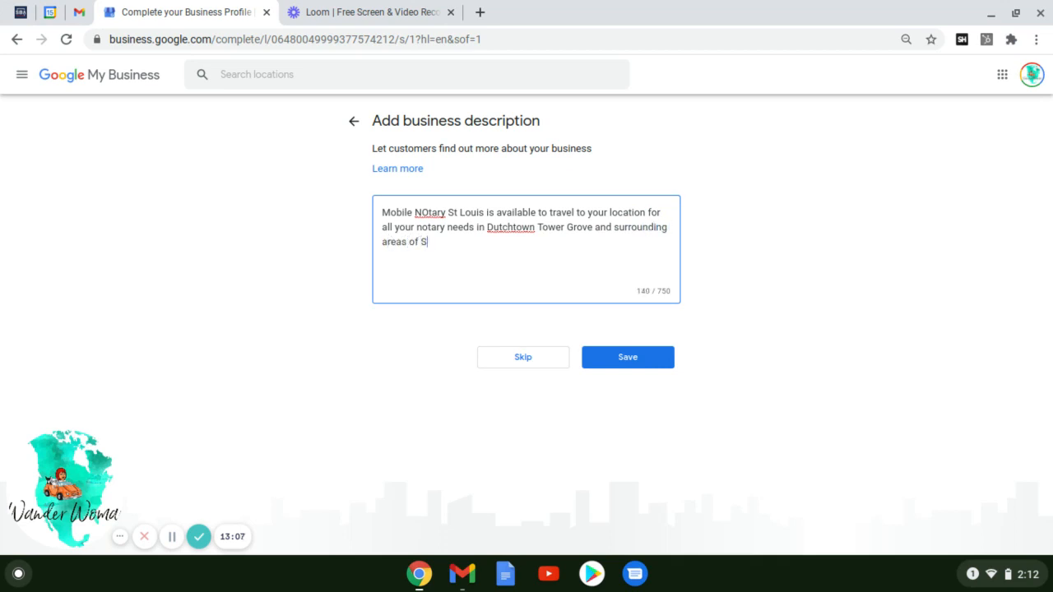
type("t Louis. We notar")
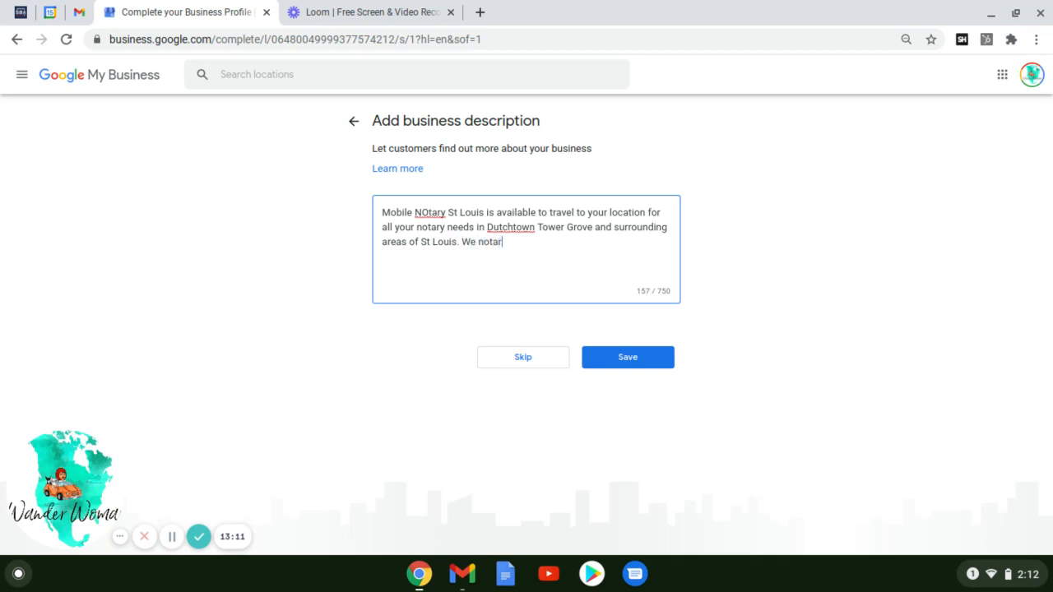
type("ize all types of douments in")
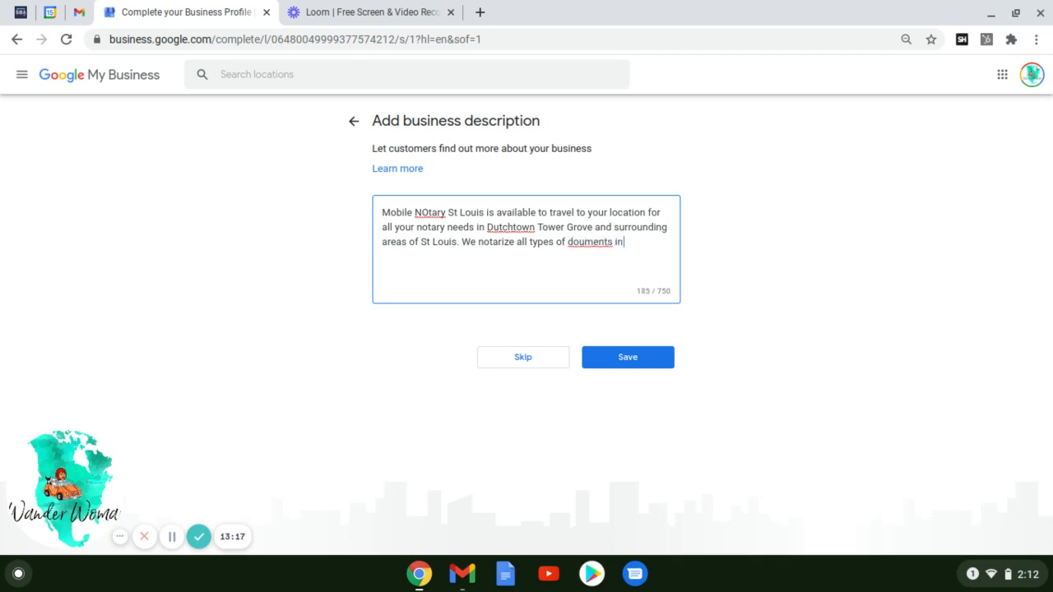
key("BackSpace")
key("BackSpace")
key("BackSpace")
key("BackSpace")
key("BackSpace")
key("BackSpace")
key("BackSpace")
key("BackSpace")
key("BackSpace")
type("cuments including p")
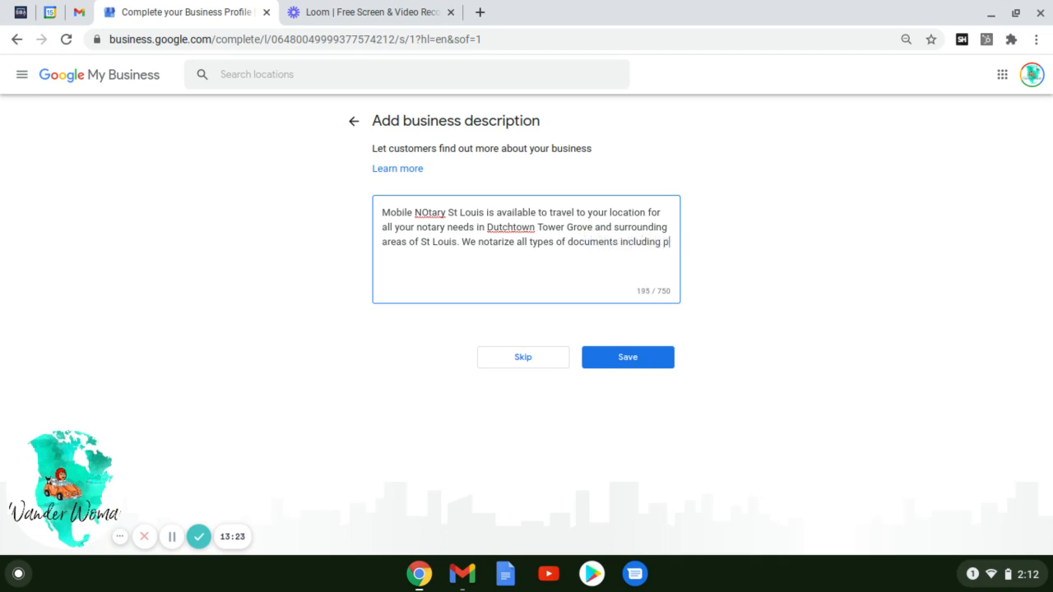
type("ower of attorney, ")
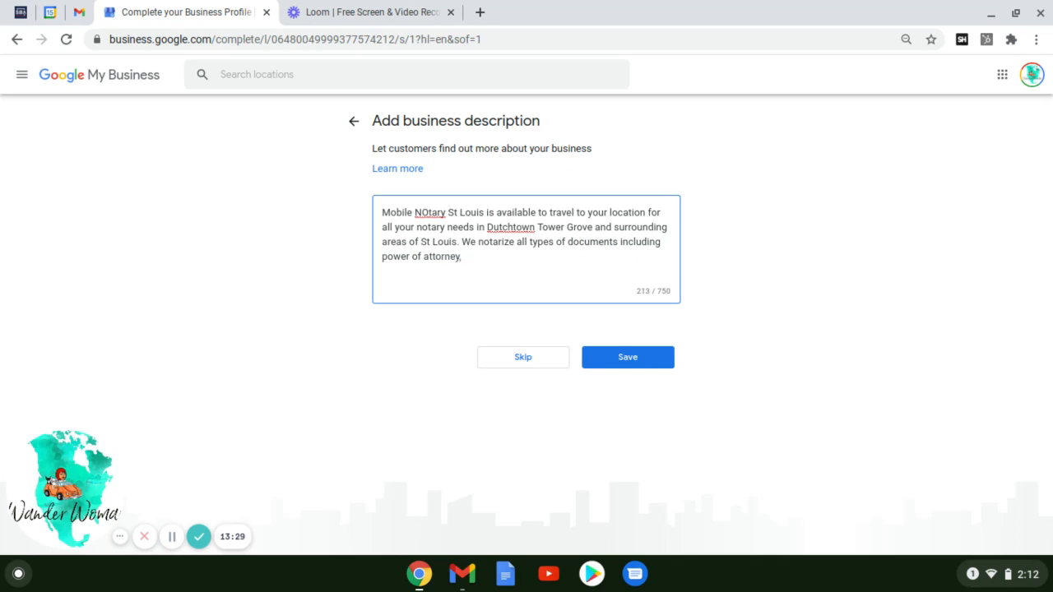
type("trusts, deeds, and many more")
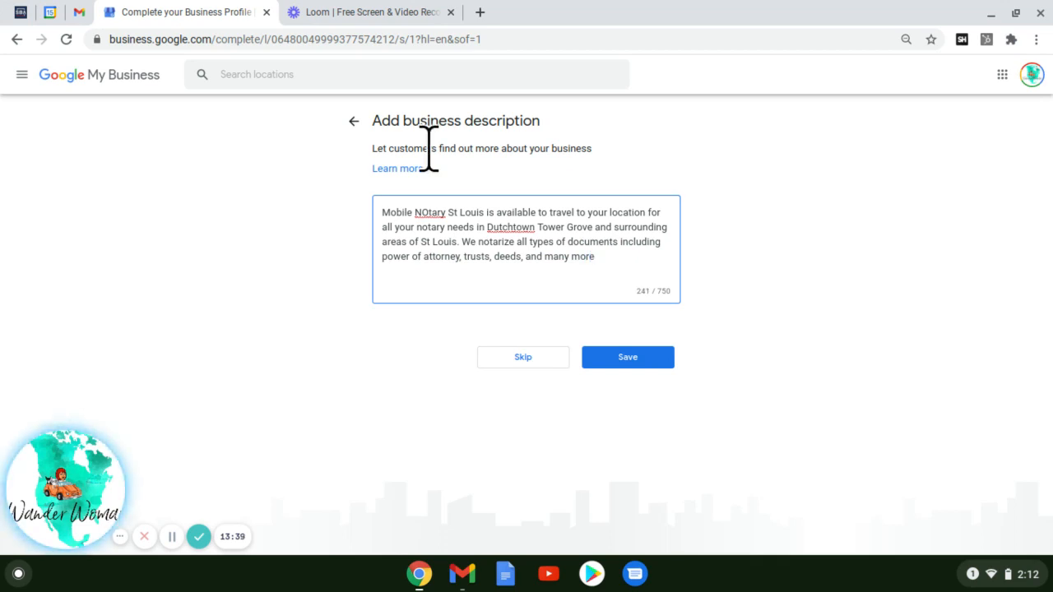
type(". Call us today!")
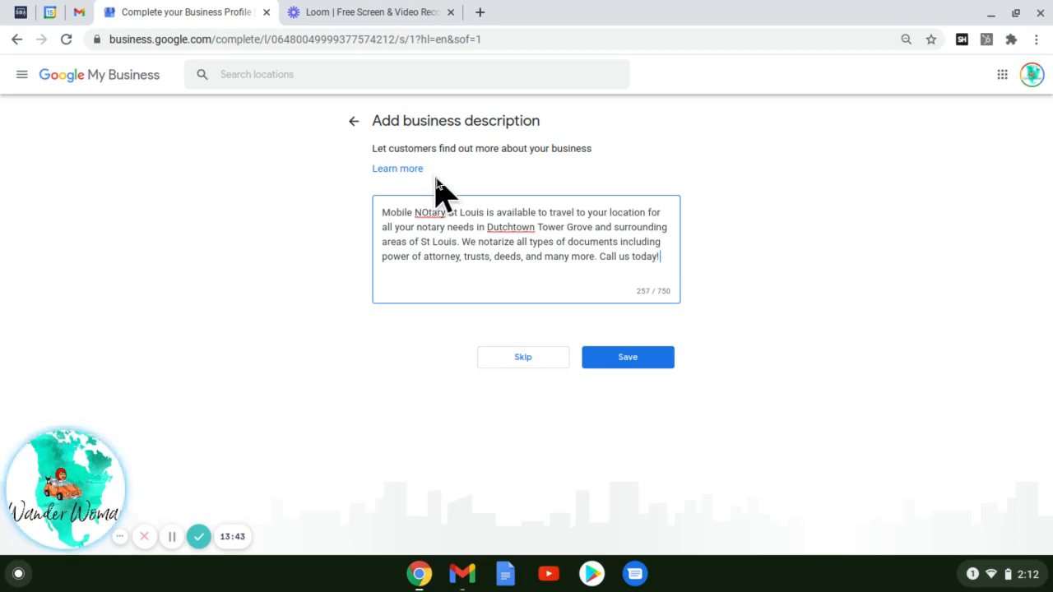
- Save the description and upload the Mobile Notary logo from My Drive > Notary as a business photo
left_click(629, 360)
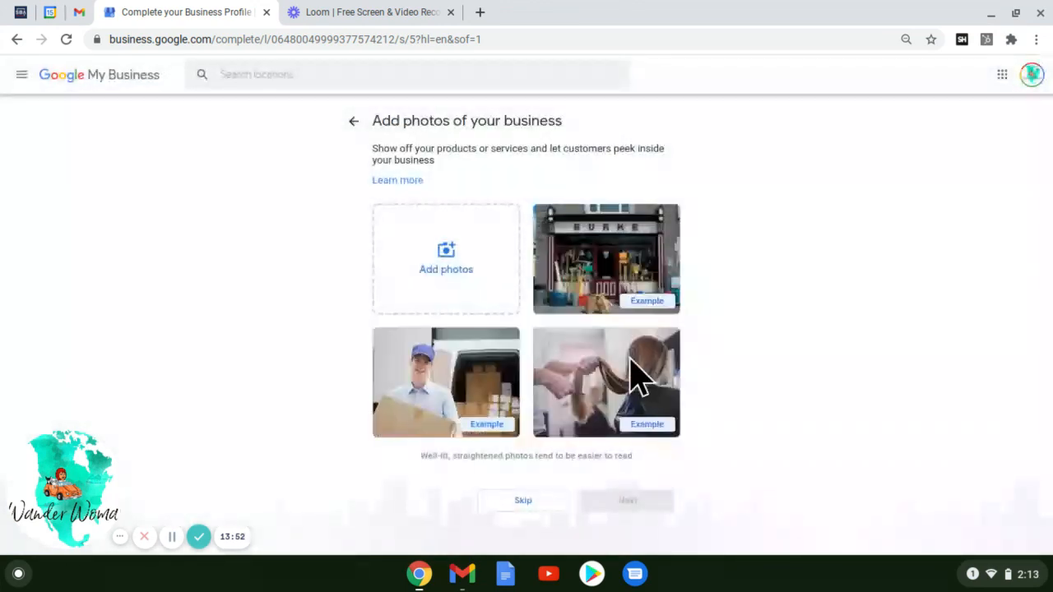
left_click(433, 281)
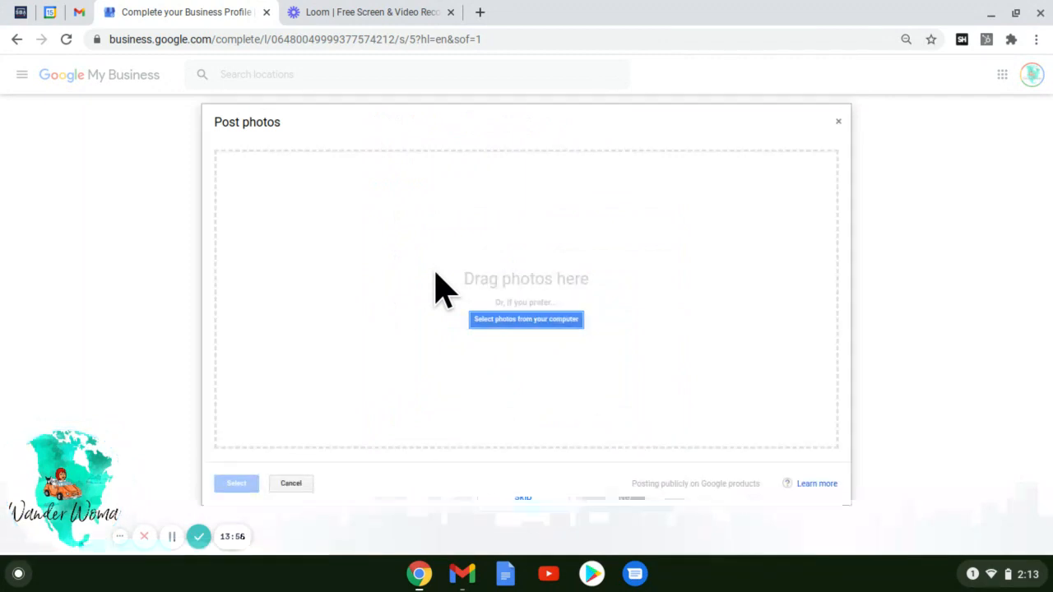
left_click(570, 327)
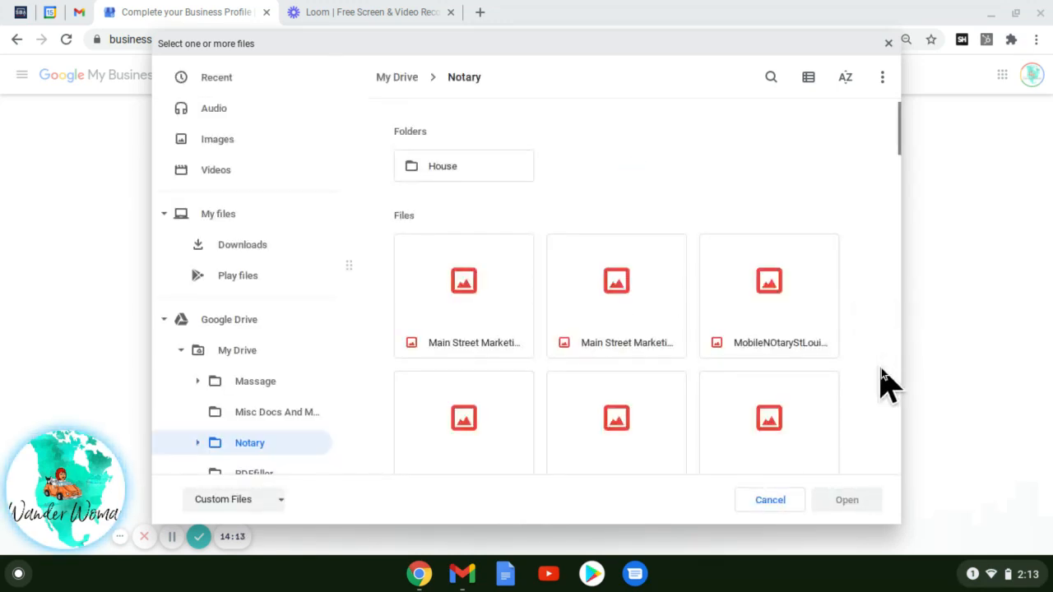
scroll(881, 368, "down", 3)
scroll(881, 368, "down", 1)
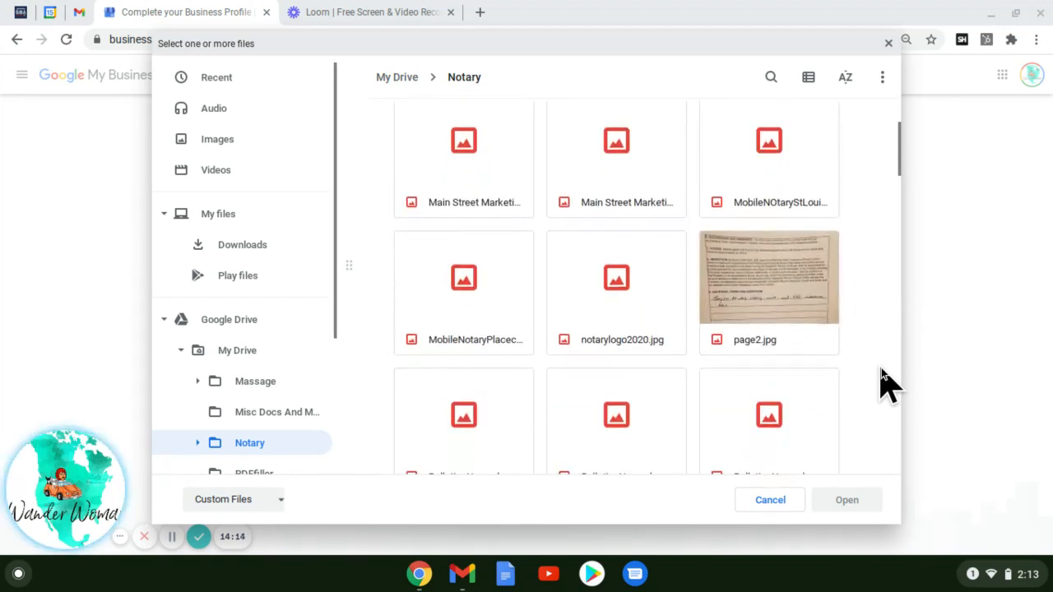
scroll(881, 367, "down", 2)
scroll(882, 370, "down", 2)
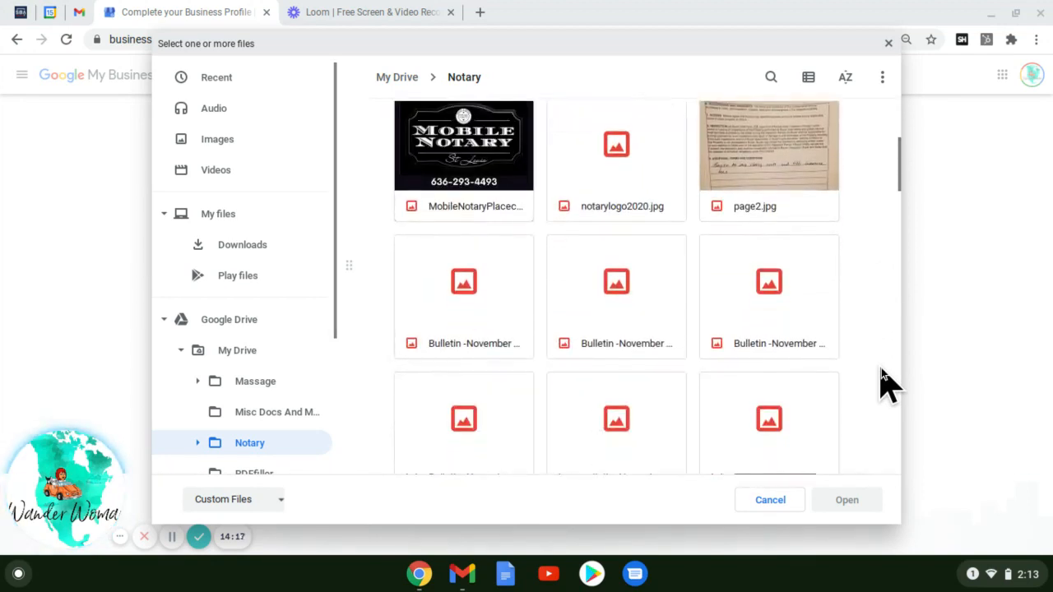
left_click(439, 169)
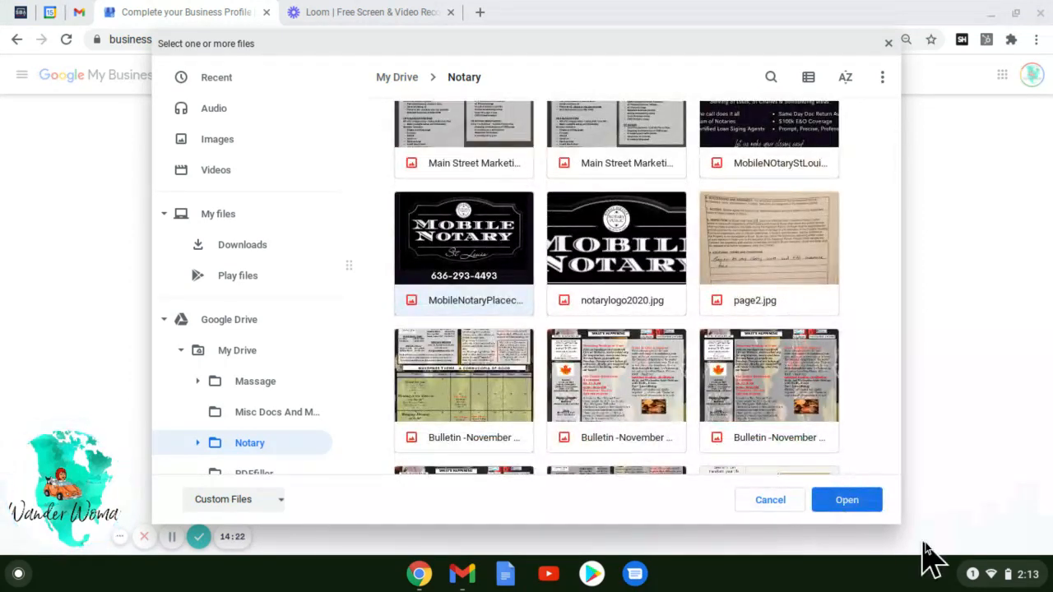
left_click(861, 499)
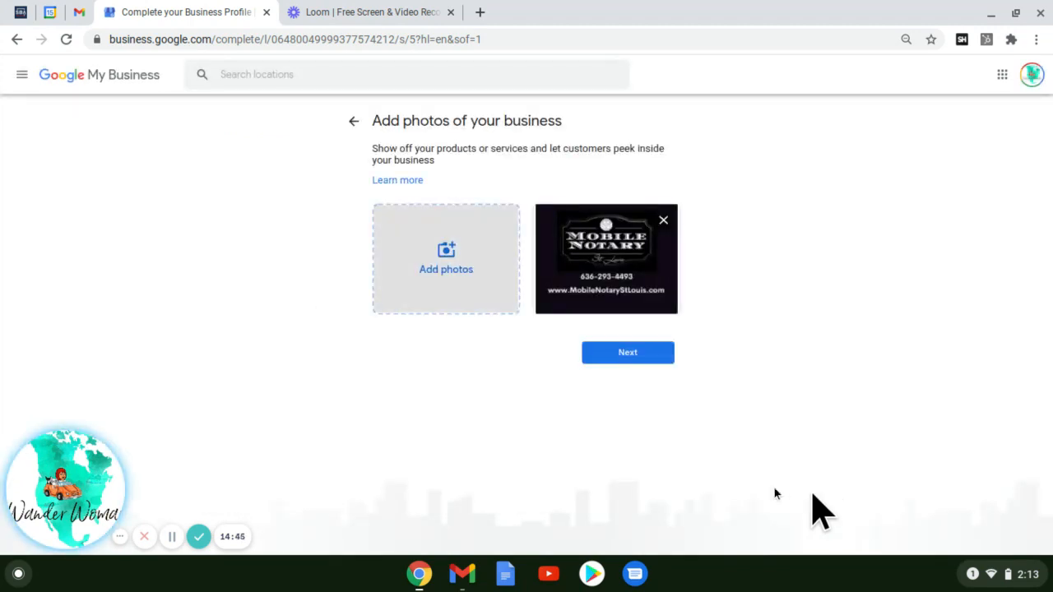
- Move past the photo step and continue from the almost-ready page to the dashboard
left_click(623, 354)
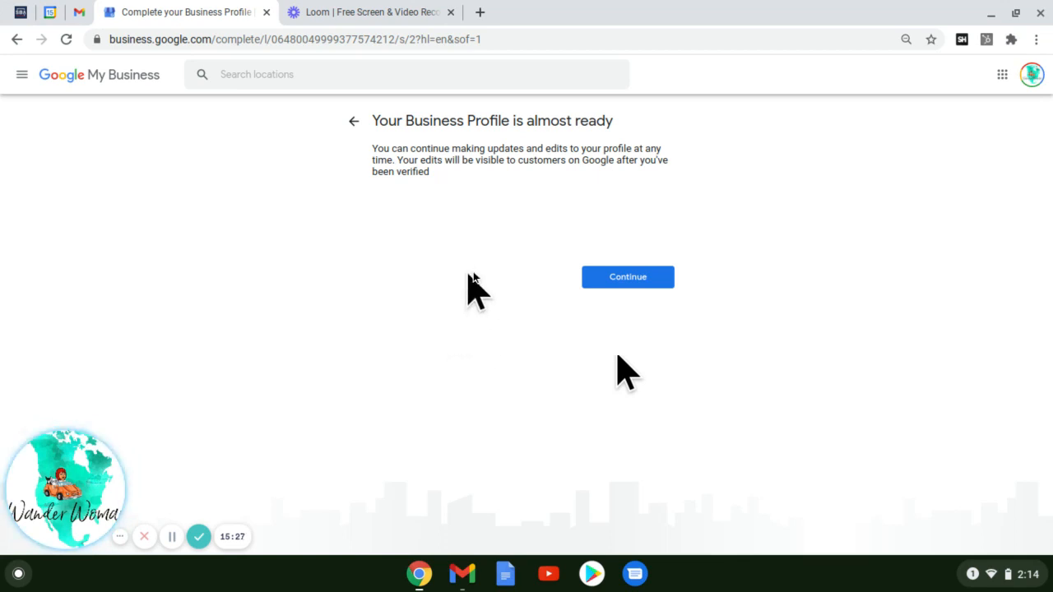
left_click(604, 279)
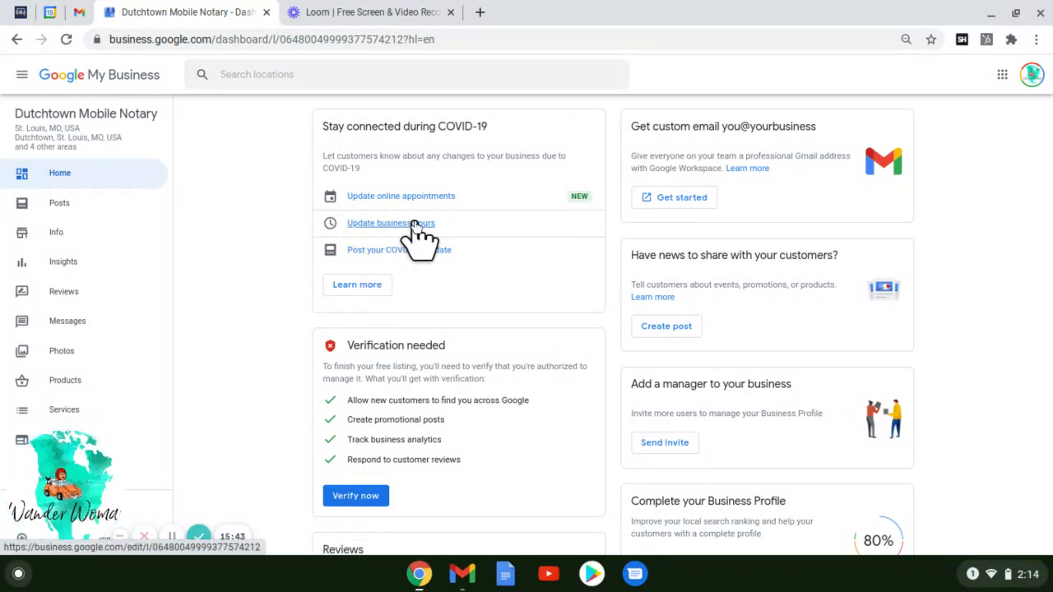
- Scroll through the Dutchtown Mobile Notary dashboard's Home cards and back up
scroll(957, 302, "down", 2)
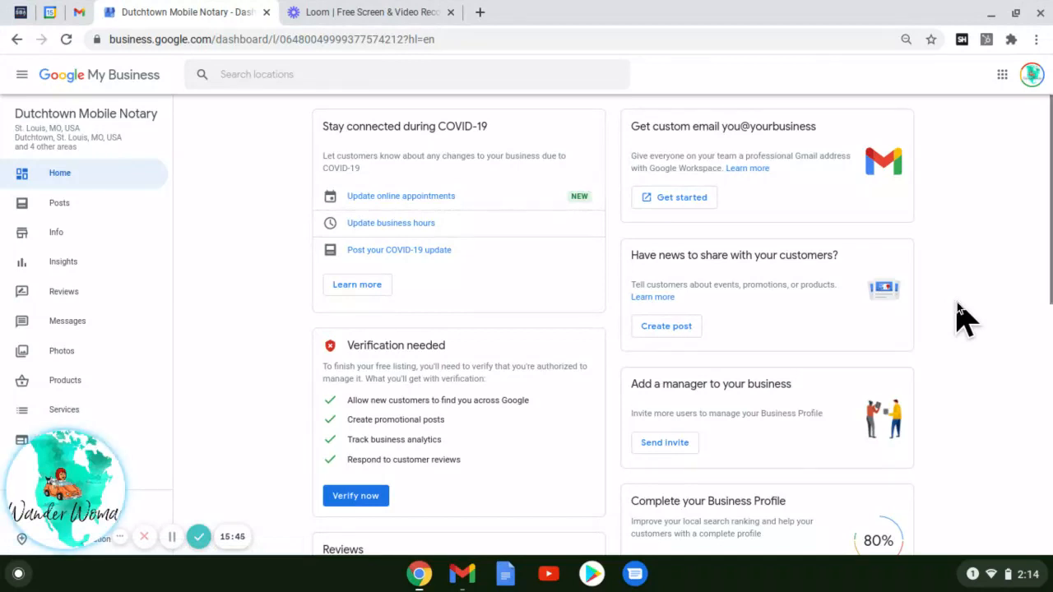
scroll(957, 302, "down", 3)
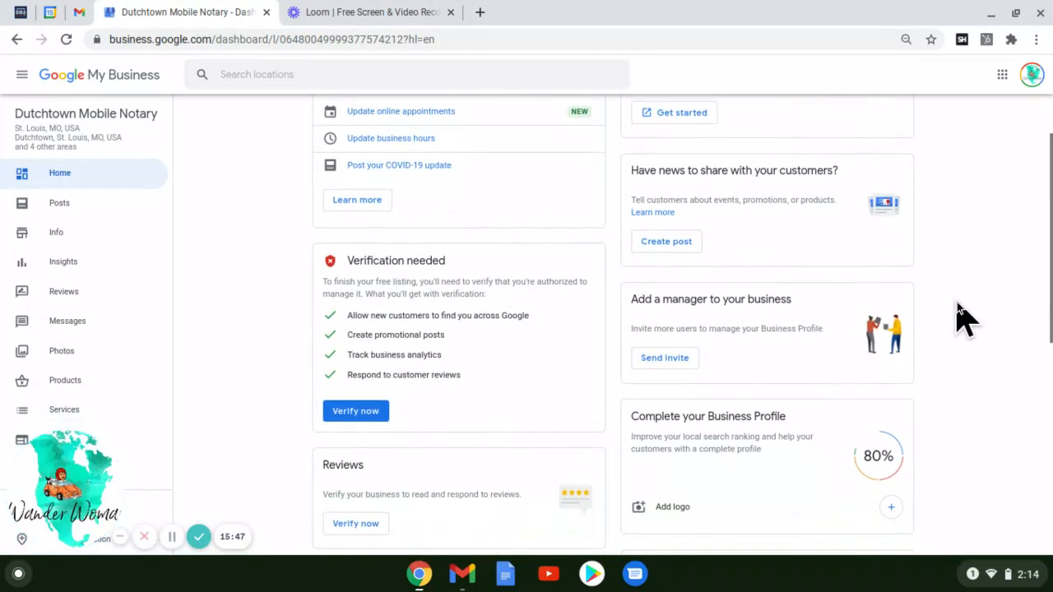
scroll(957, 302, "down", 3)
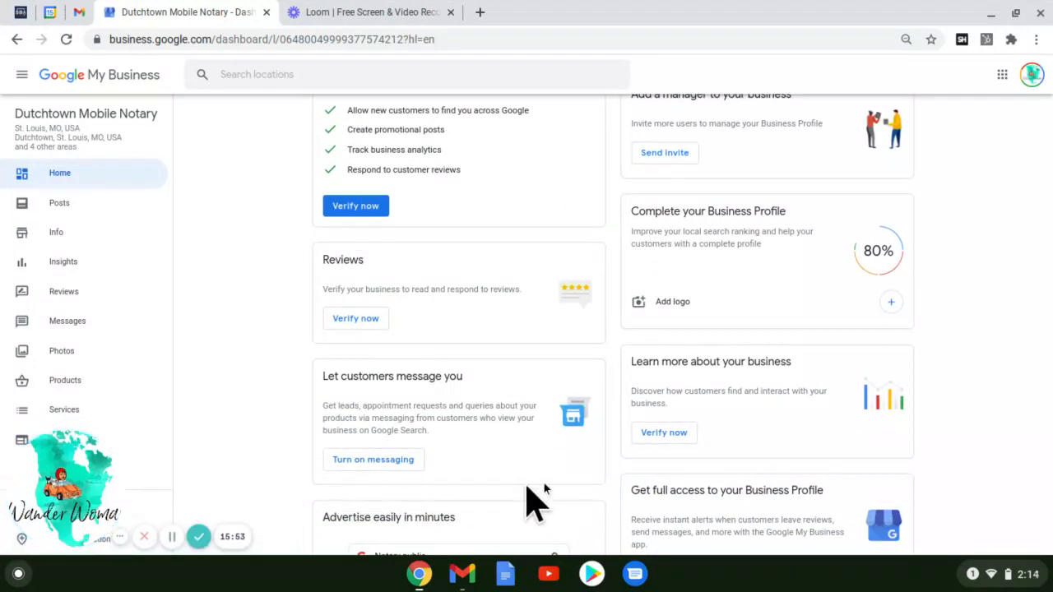
scroll(1037, 437, "down", 2)
scroll(957, 453, "down", 3)
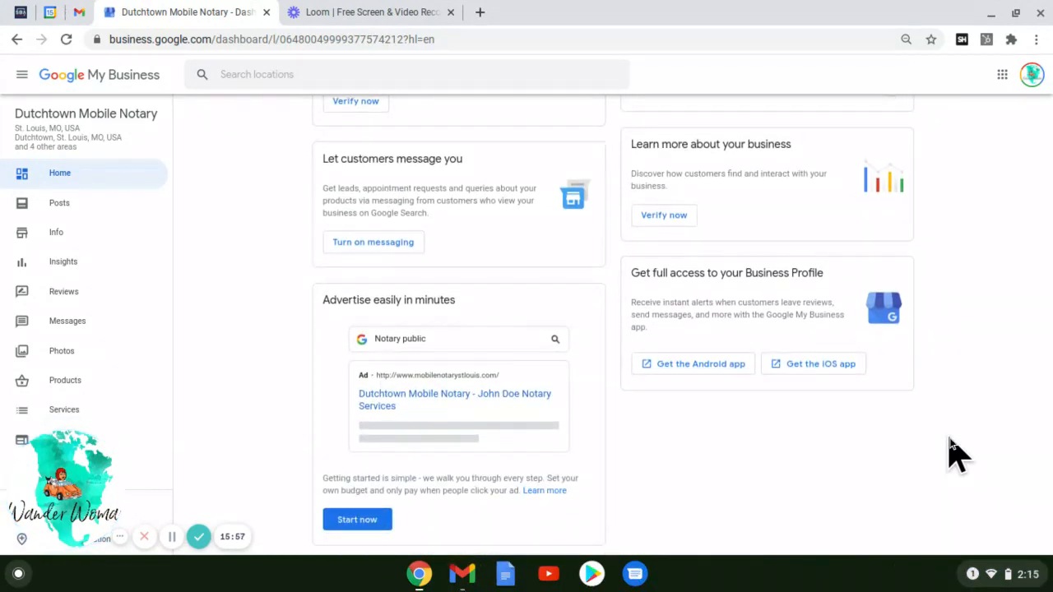
scroll(957, 454, "up", 10)
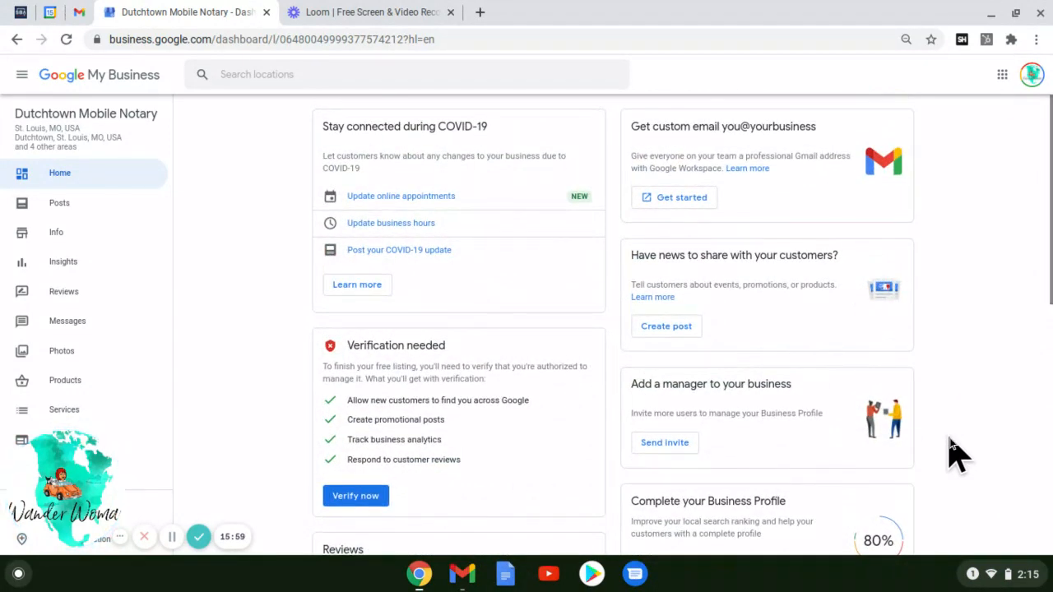